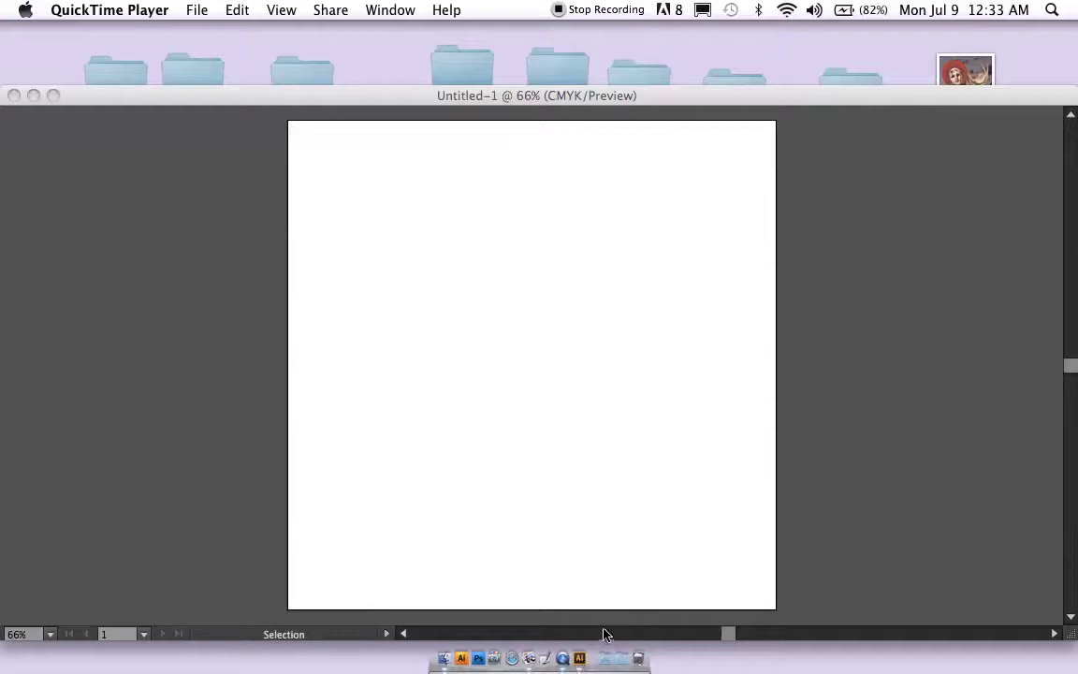
- Switch to the Illustrator document and reposition its window and the toolbox beside the blank artboard
left_click(449, 97)
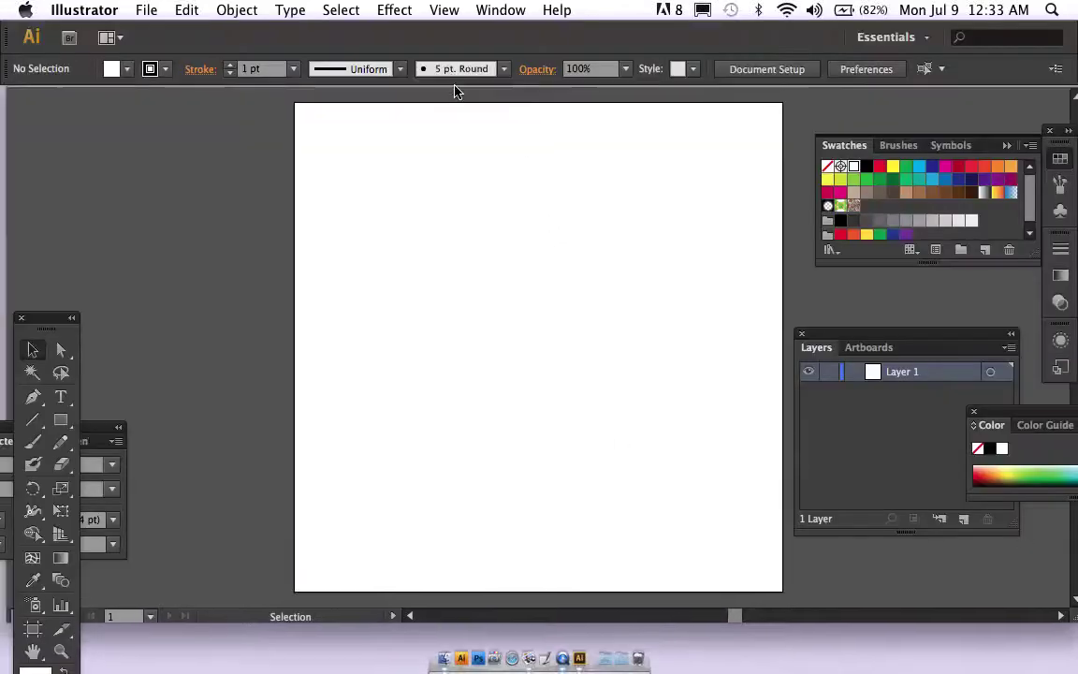
left_click_drag(459, 111, 455, 111)
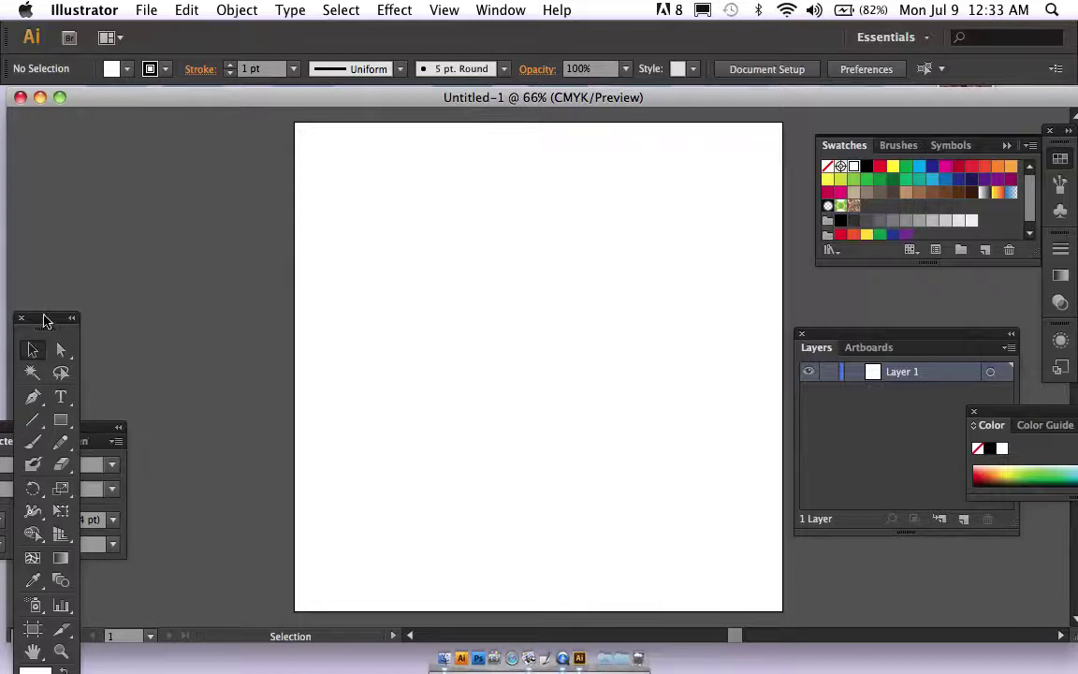
left_click_drag(42, 321, 171, 117)
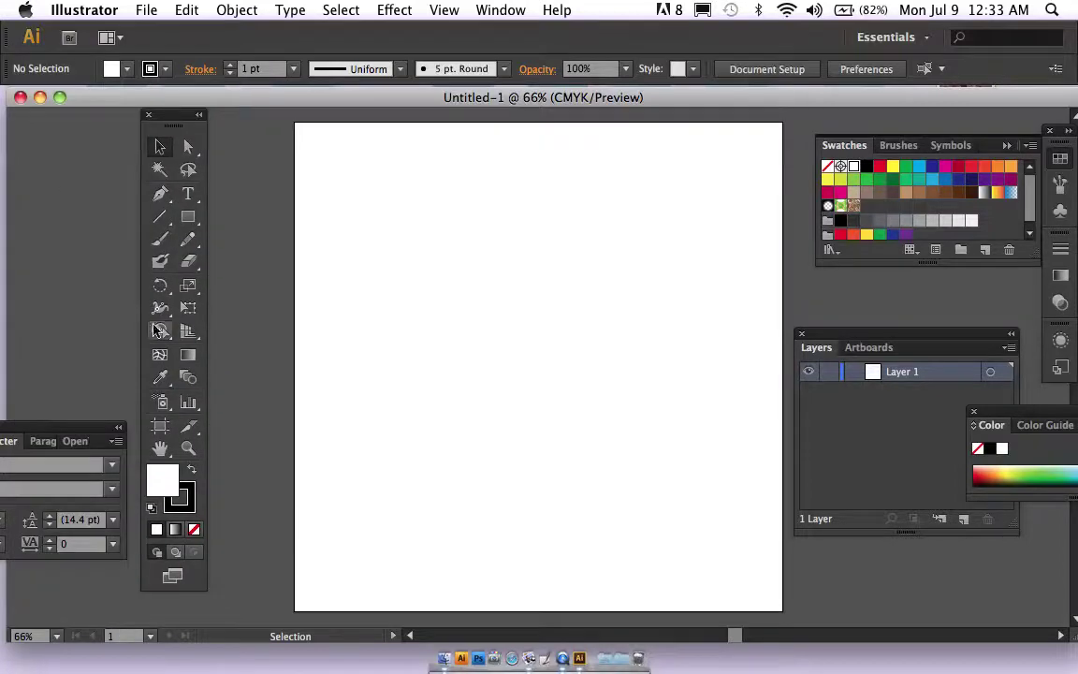
- Show the rulers and place a horizontal and a vertical guide crossing at the centre of the artboard
left_click(485, 11)
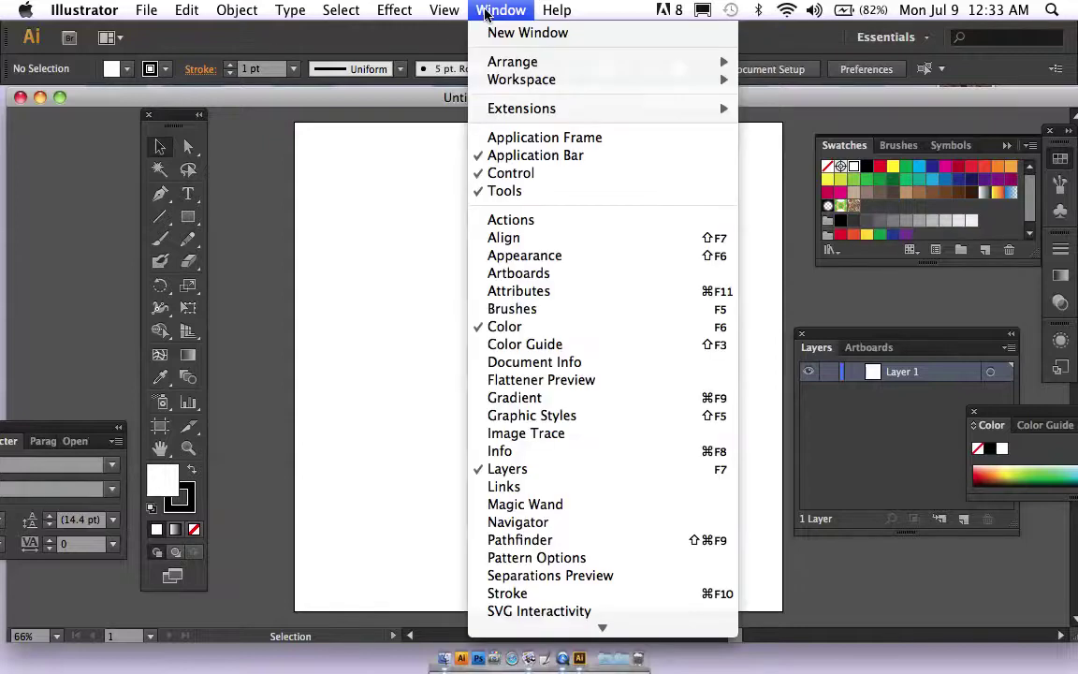
mouse_move(438, 10)
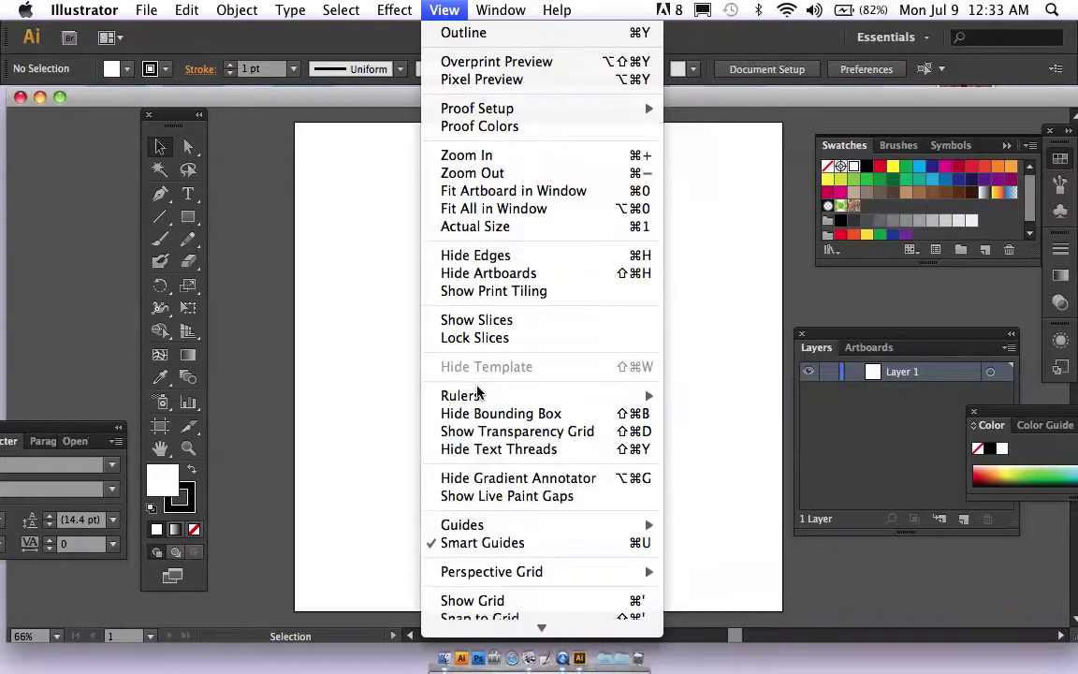
mouse_move(646, 395)
left_click(691, 397)
left_click_drag(524, 114, 534, 363)
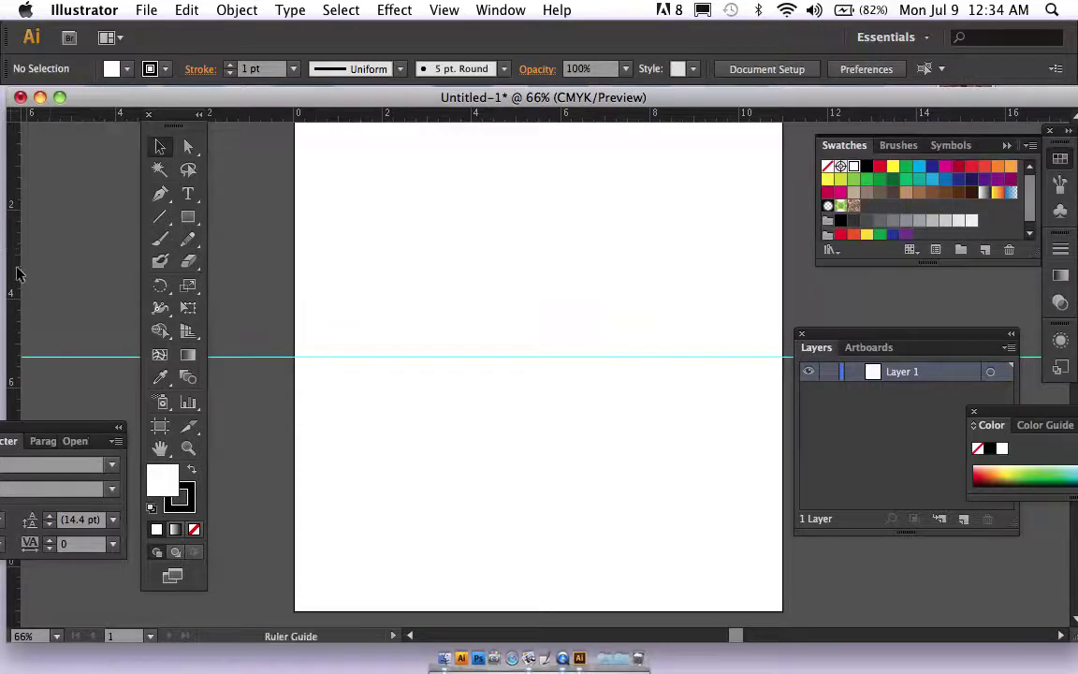
left_click_drag(314, 311, 540, 333)
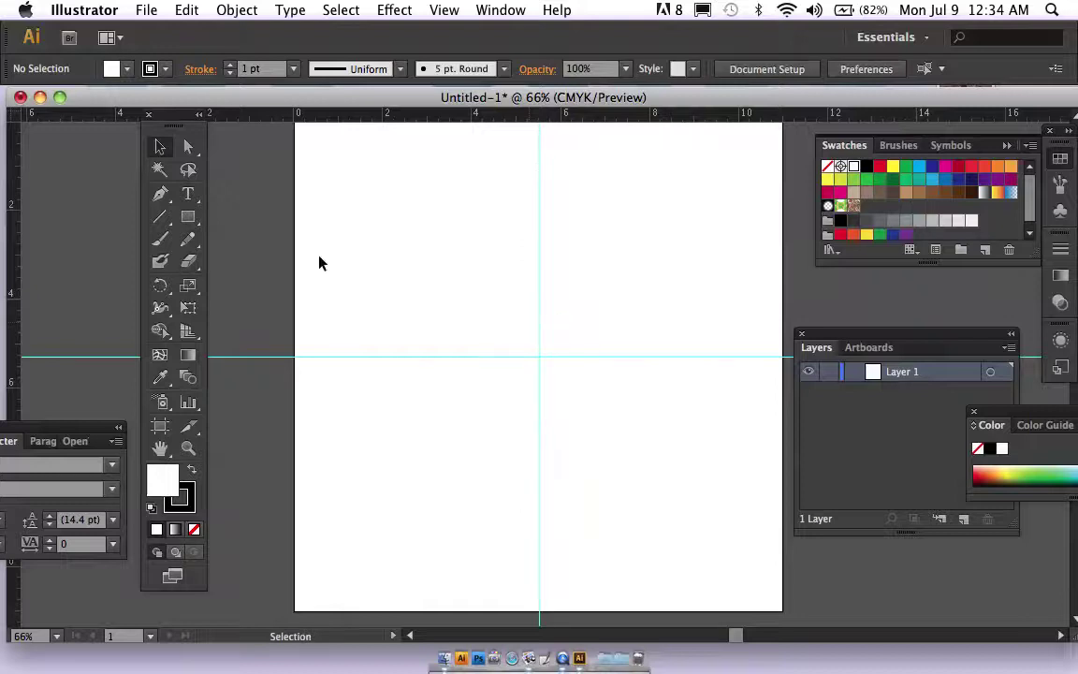
- Draw a small square with a red fill (C90D0D) outside the artboard, near its upper left, and deselect it
left_click(188, 217)
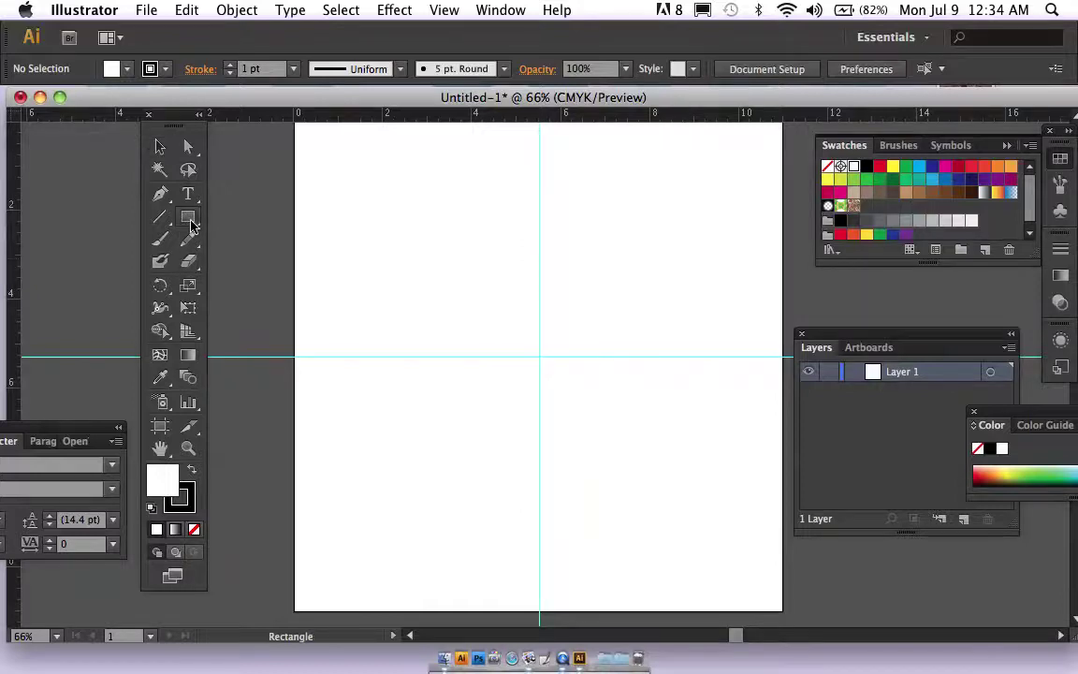
double_click(163, 479)
left_click(824, 452)
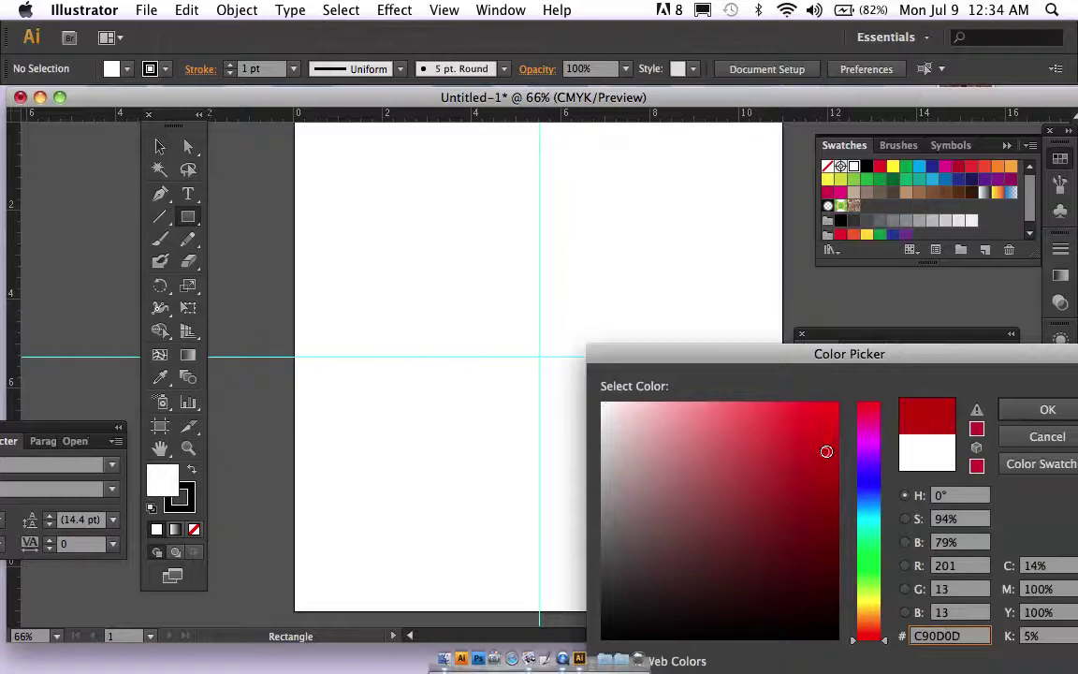
key("Return")
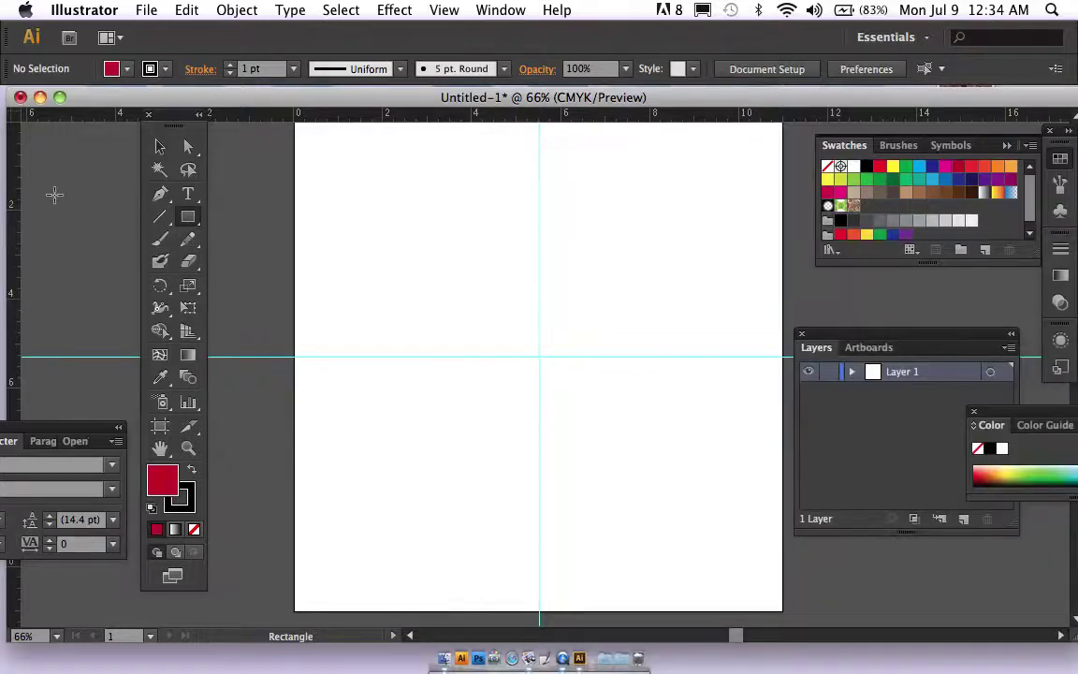
left_click_drag(52, 183, 90, 222)
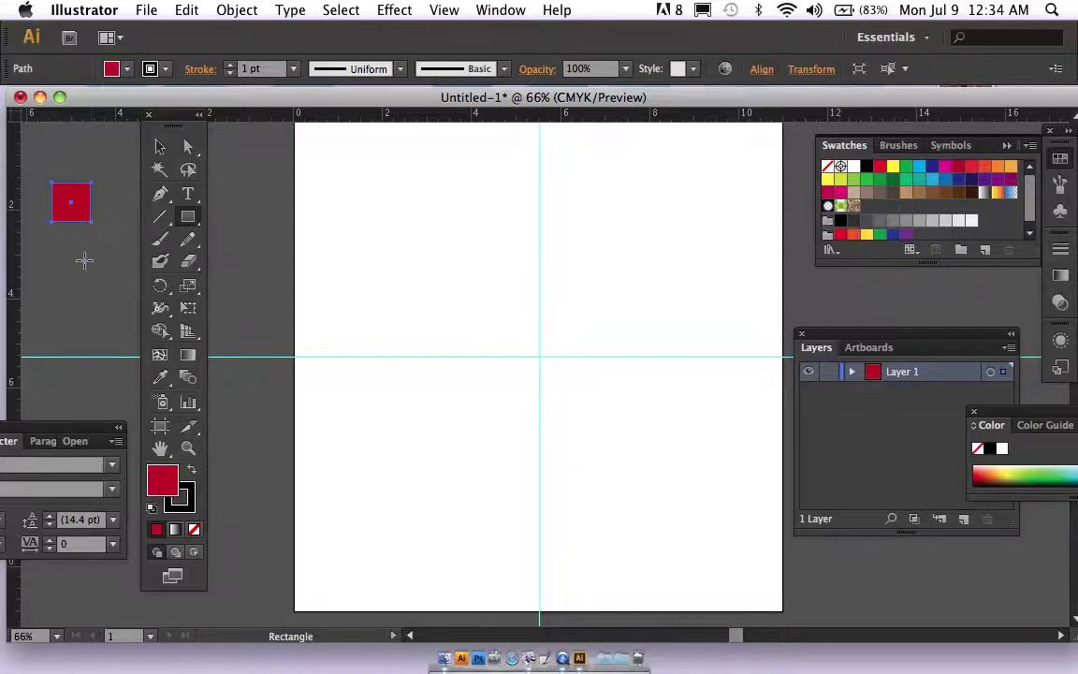
left_click(160, 148)
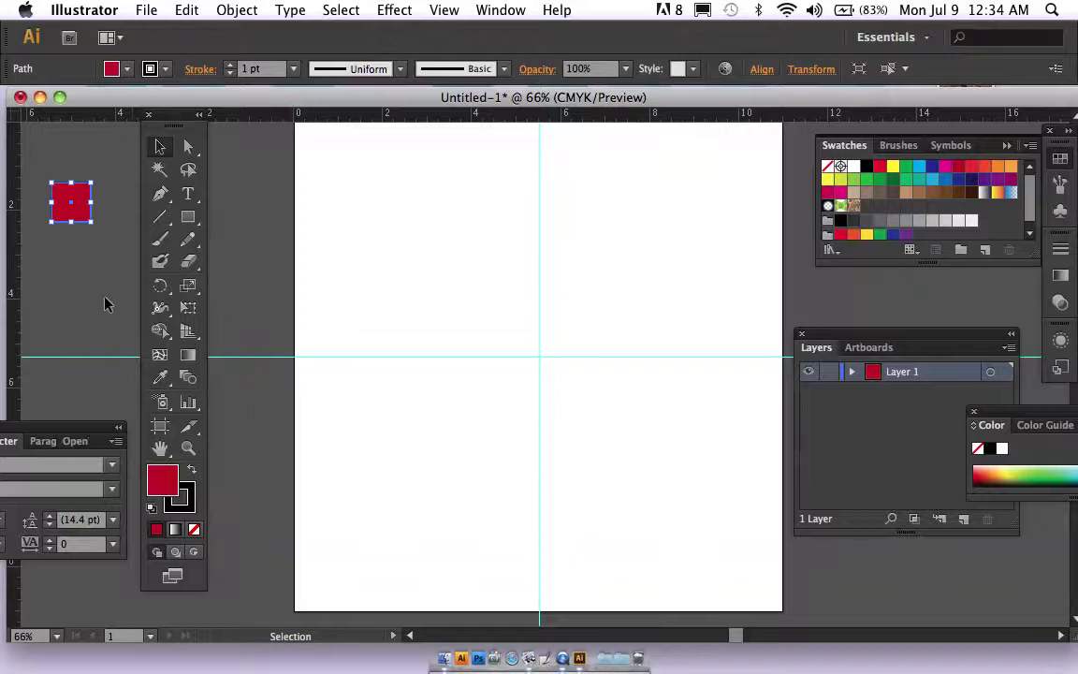
left_click(96, 268)
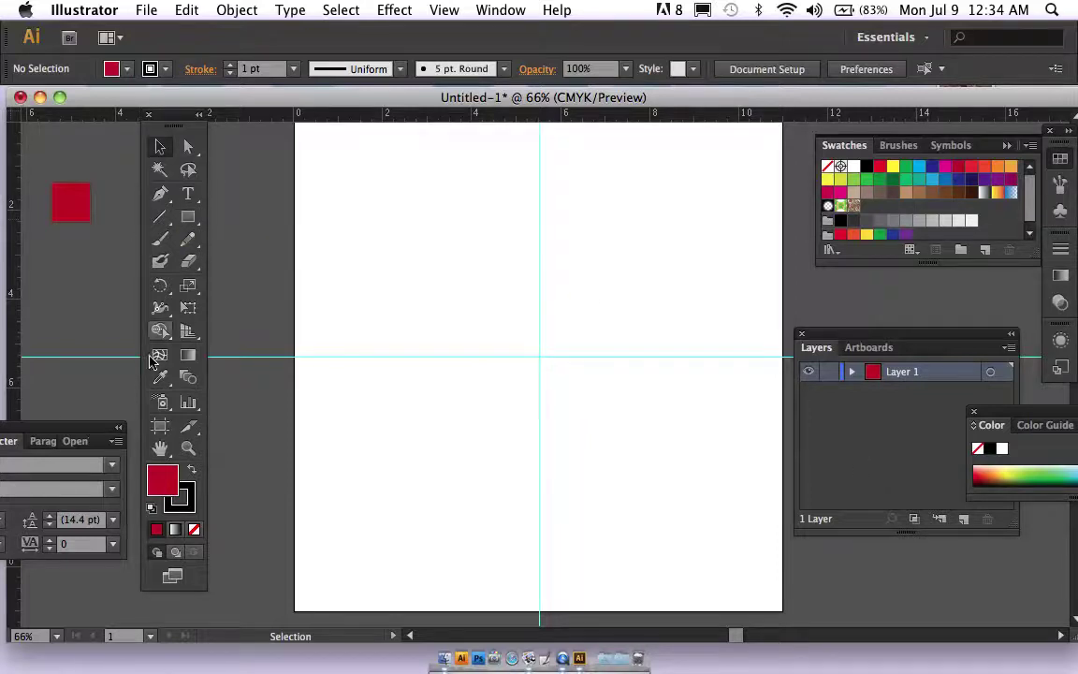
- Draw a small five-pointed star with a teal fill (0EC6AC) just below the red square and deselect it
left_click(190, 218)
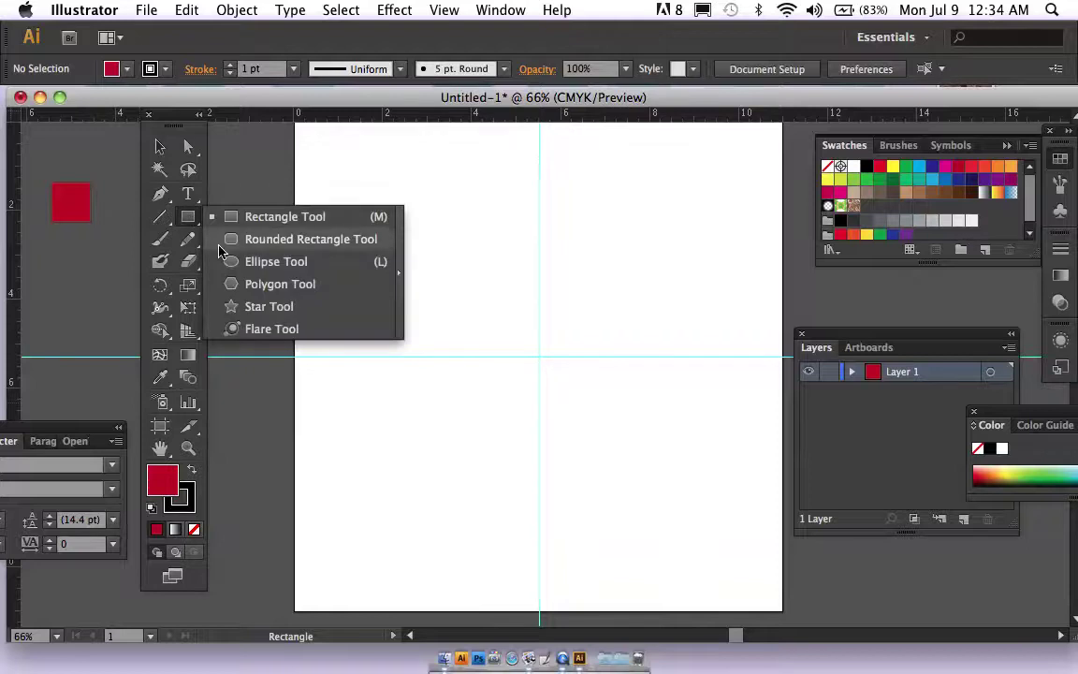
left_click(234, 307)
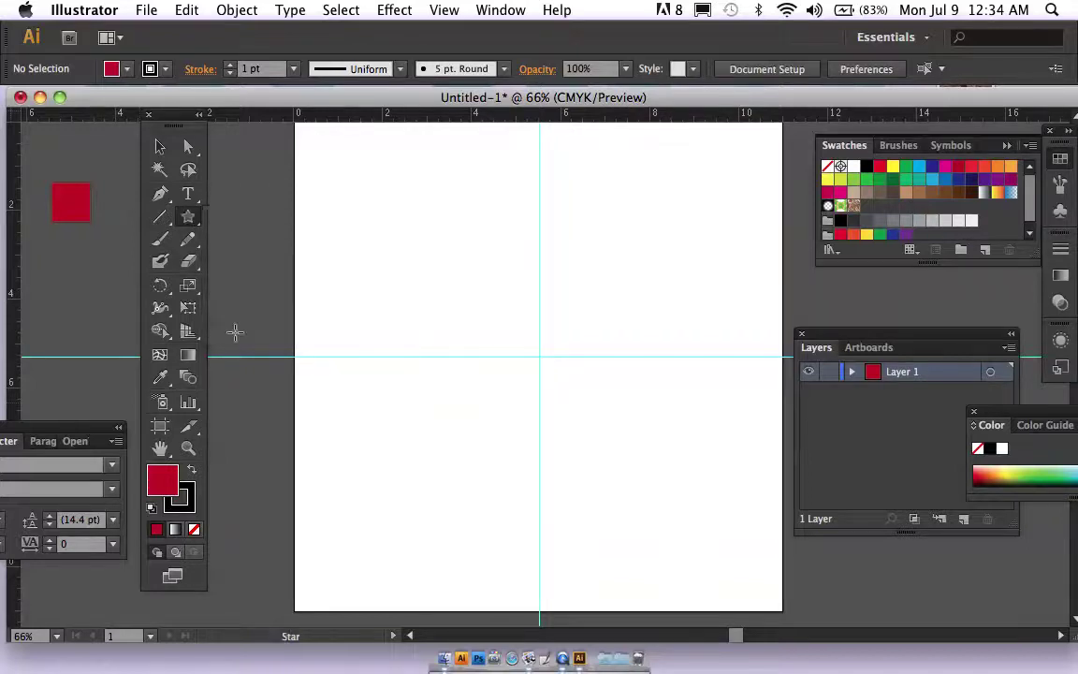
double_click(173, 483)
left_click(869, 527)
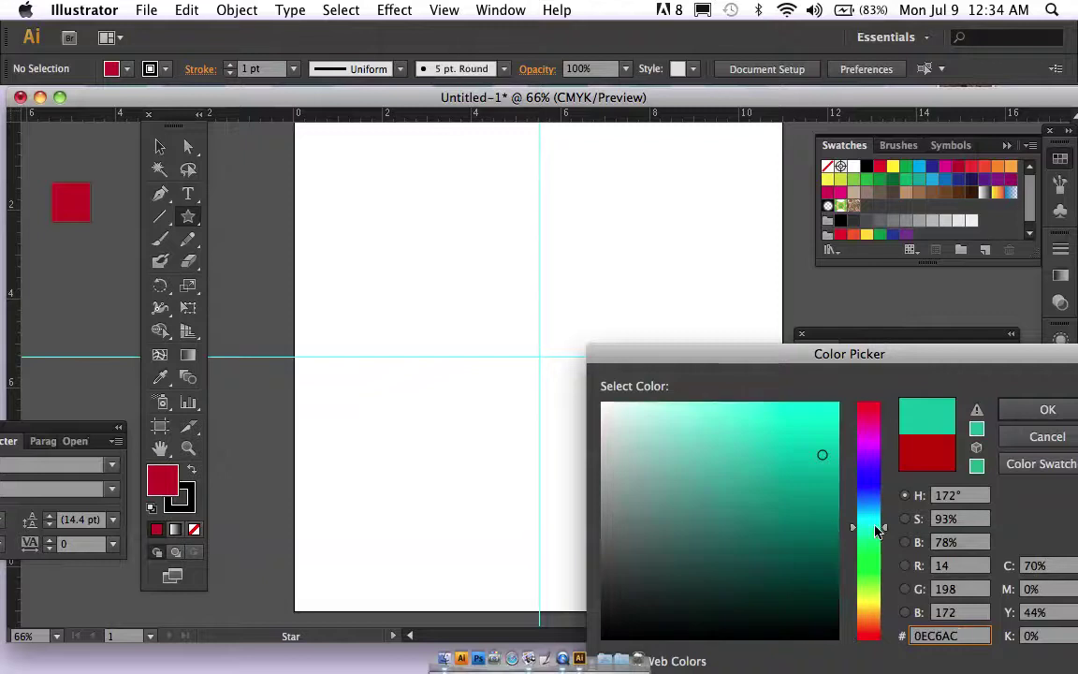
left_click(1025, 412)
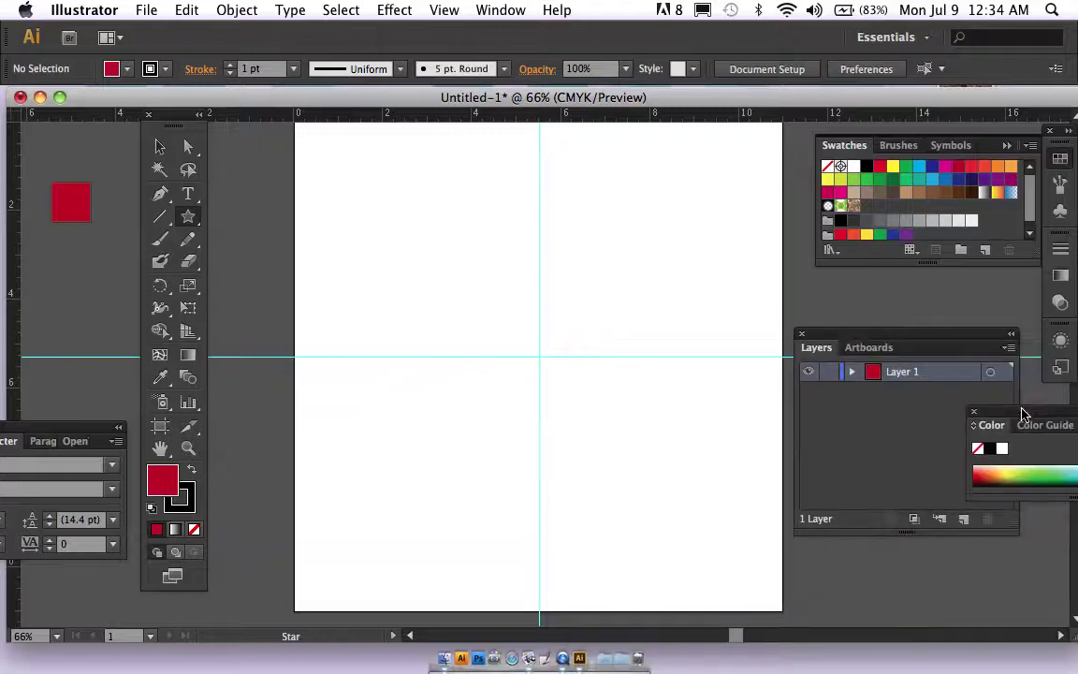
mouse_move(48, 262)
left_mouse_down()
mouse_move(85, 293)
mouse_move(68, 272)
left_mouse_up()
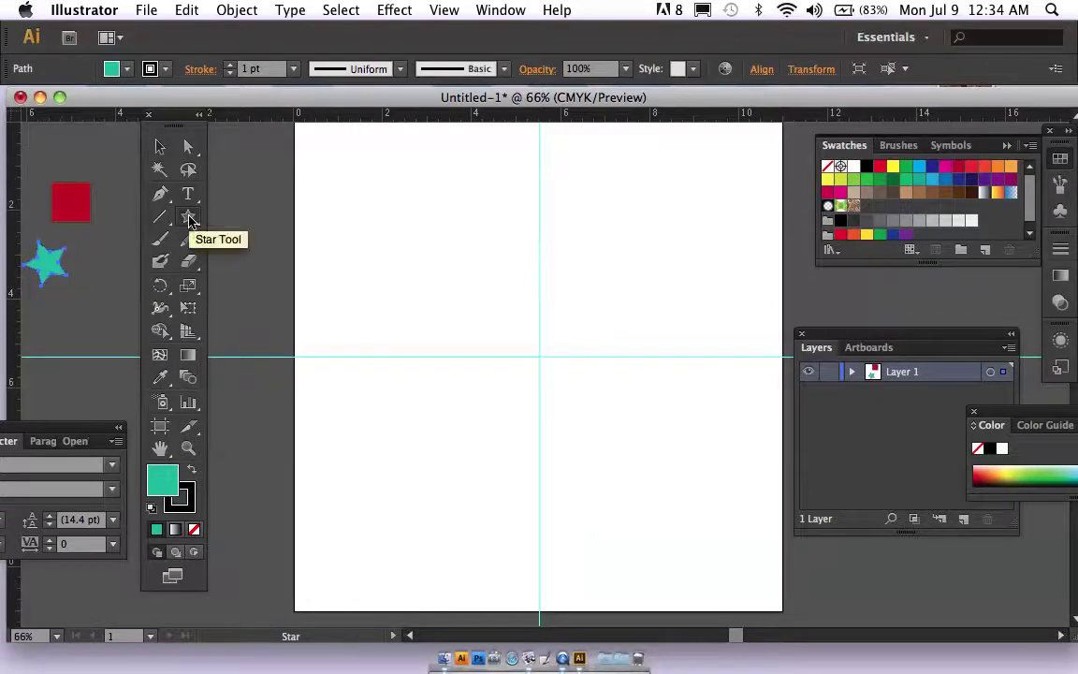
left_click(275, 234)
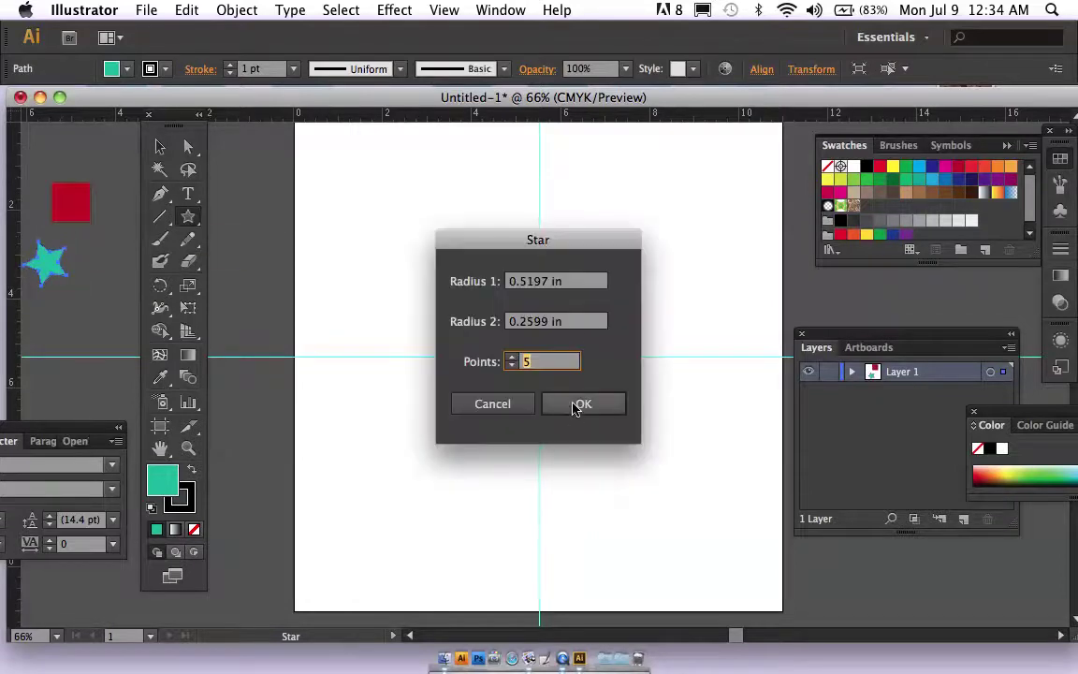
left_click(494, 405)
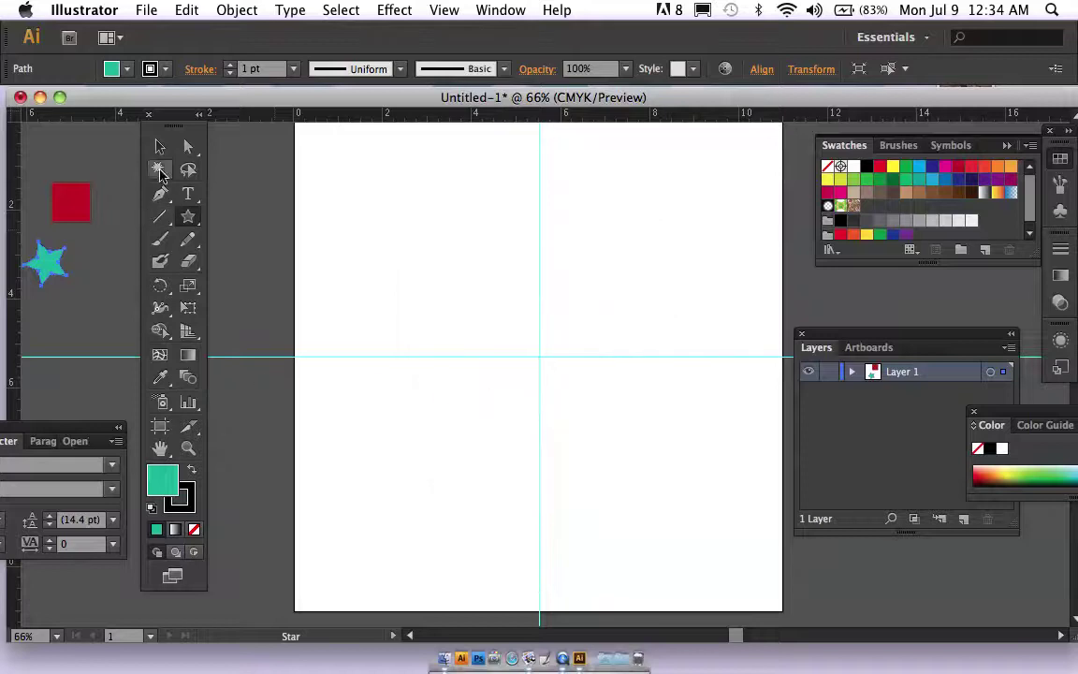
left_click(159, 149)
left_click(255, 288)
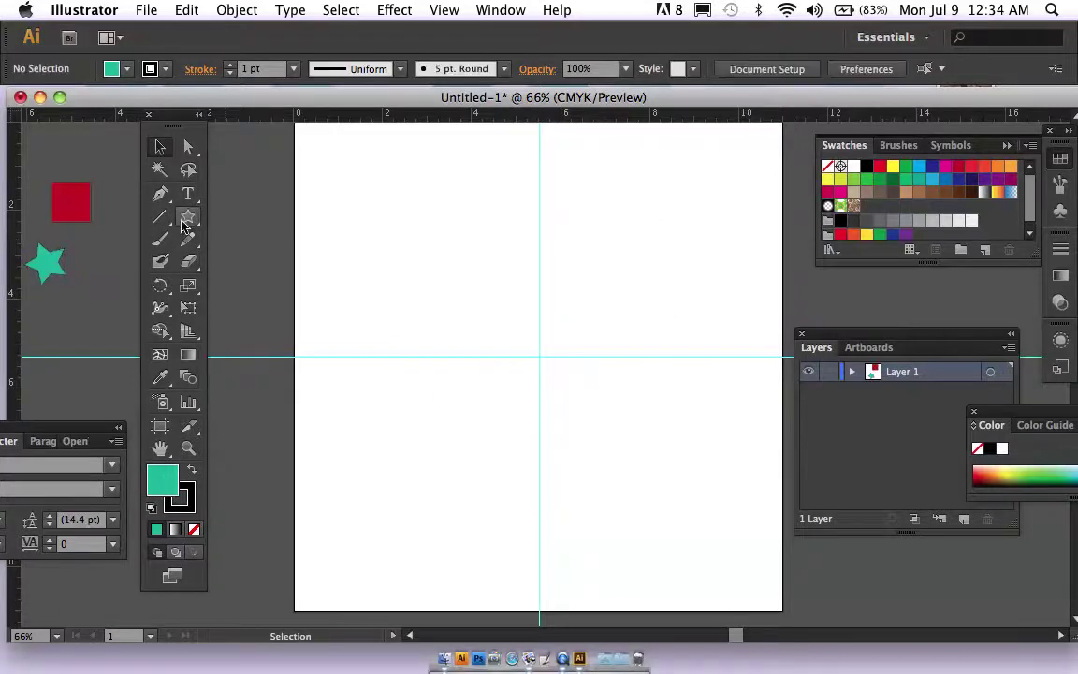
- Draw a small hexagon with a light green fill just outside the artboard's upper-left edge and deselect it
left_click_drag(191, 225, 225, 284)
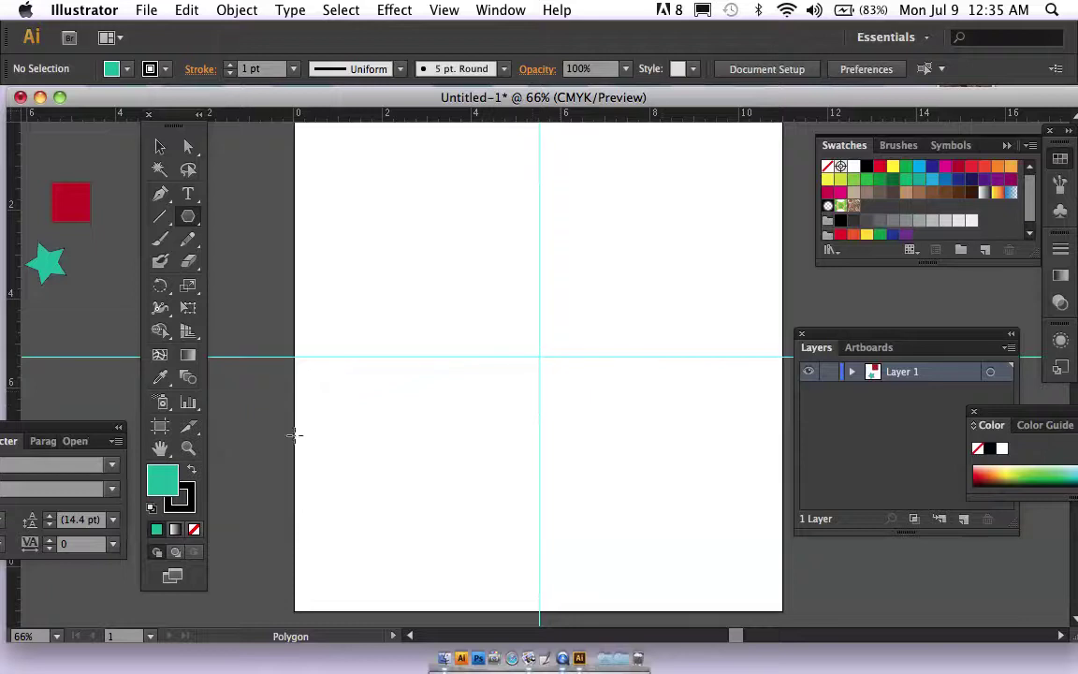
double_click(166, 485)
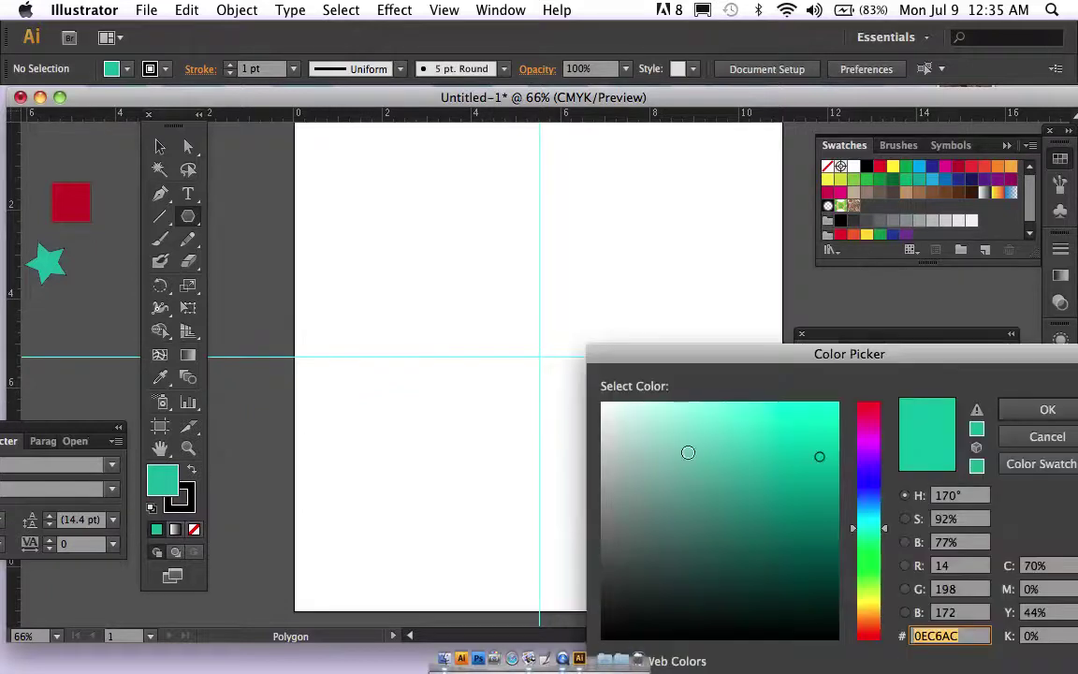
left_click(869, 567)
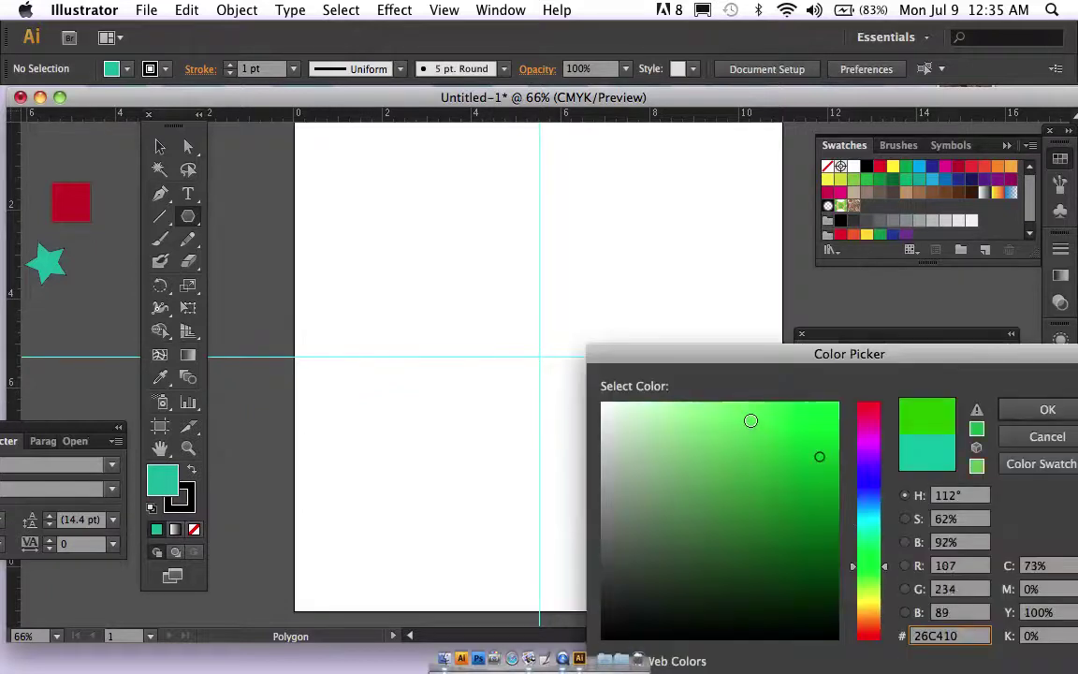
left_click(977, 410)
left_click(1030, 410)
left_click_drag(244, 178, 245, 203)
left_click(155, 146)
left_click(81, 134)
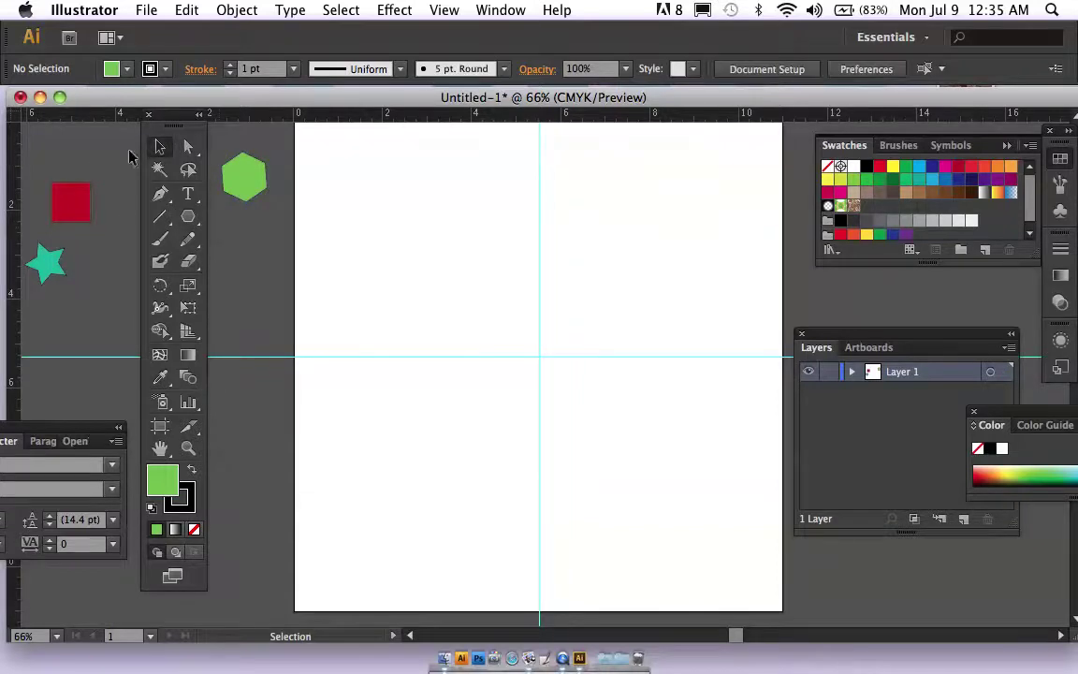
- Try to rotate the teal star about the point where the two guides cross
left_click(60, 281)
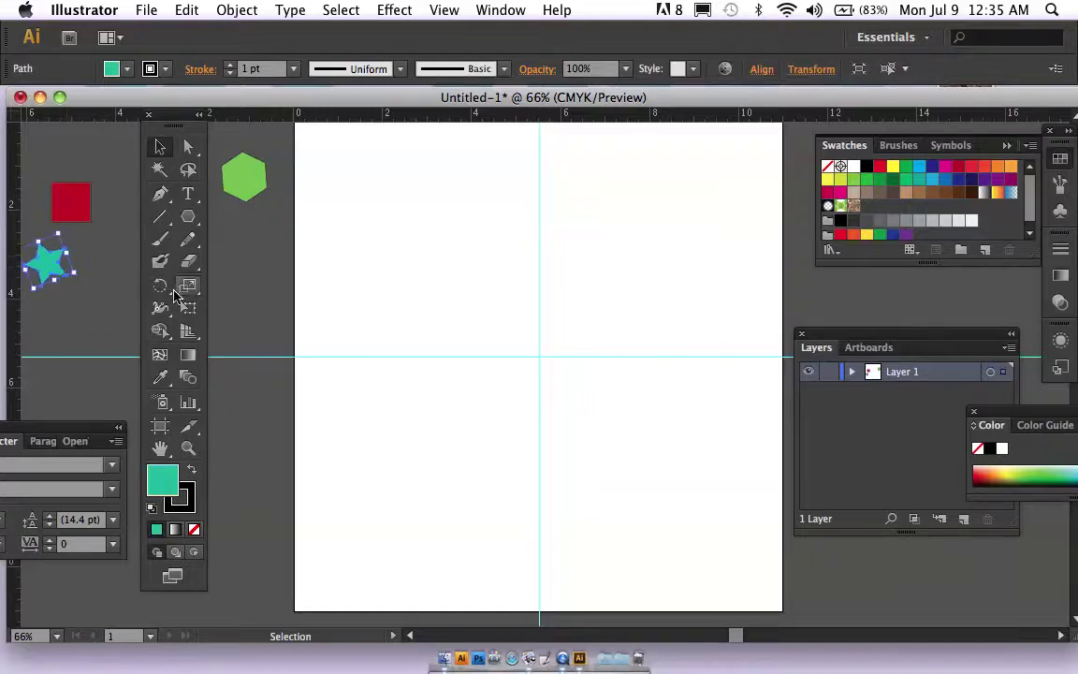
left_click(162, 290)
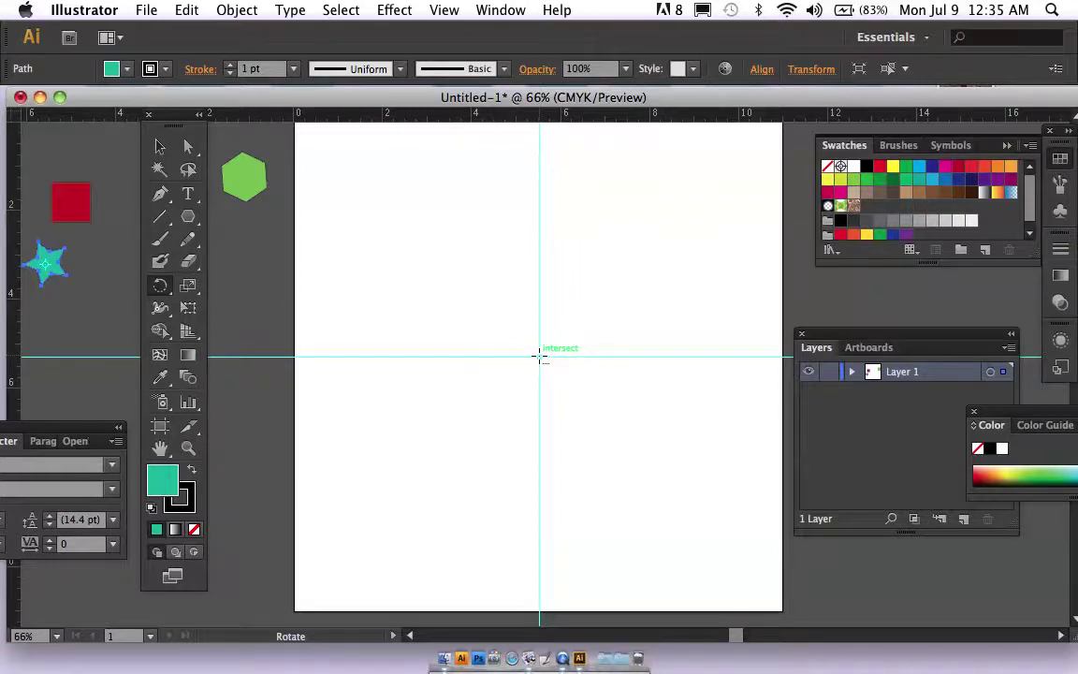
left_click(539, 356, "alt")
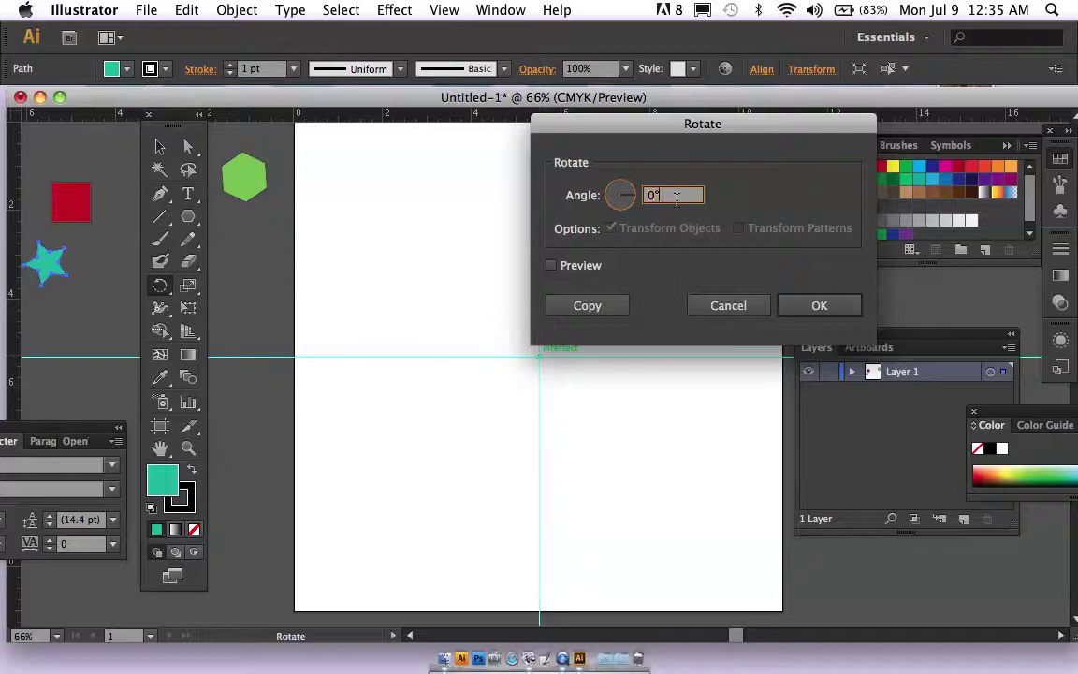
type("360/")
left_click(797, 306)
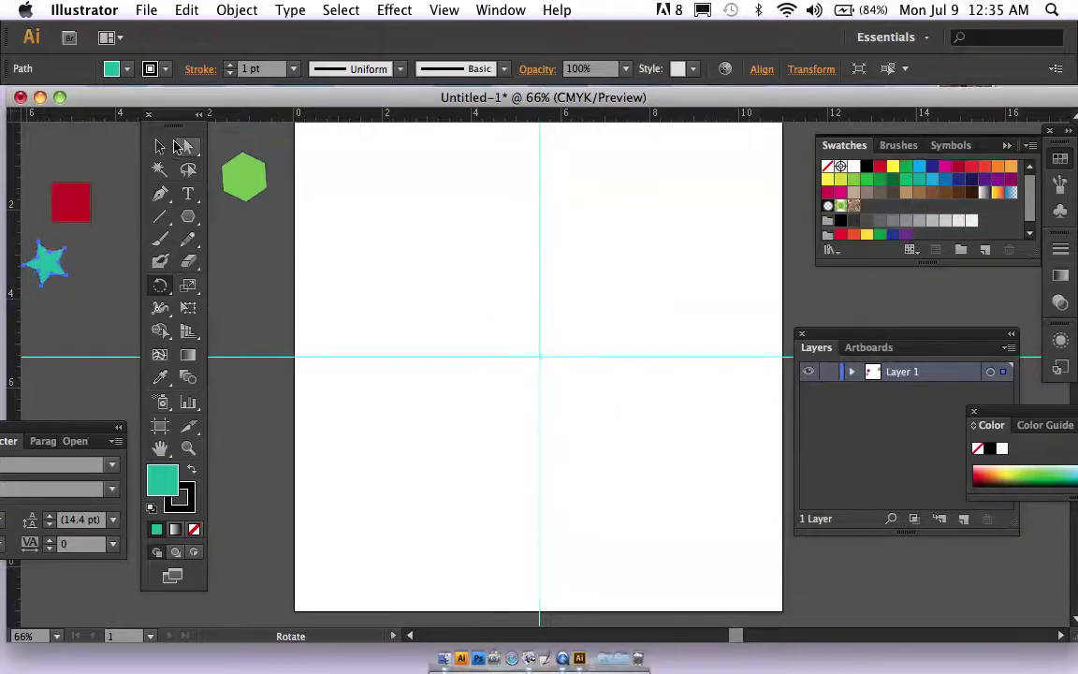
- Move the teal star onto the vertical guide above the centre and make a copy rotated about the guides' intersection, using a division of 360° as the angle
left_click(160, 146)
left_click_drag(43, 265, 536, 252)
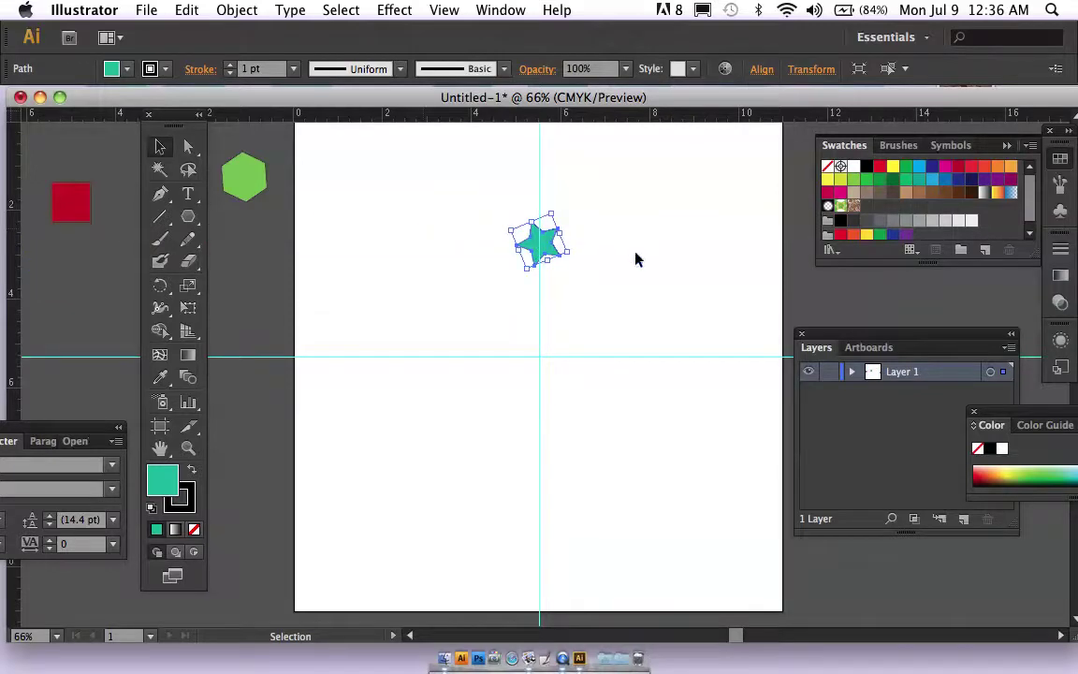
key("r")
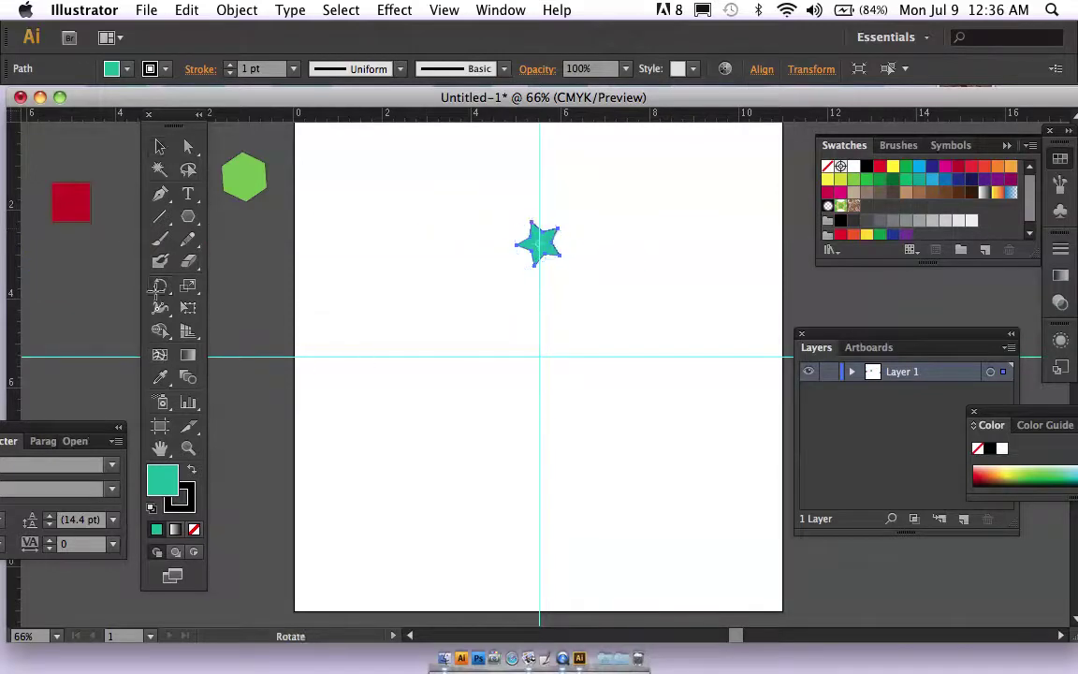
left_click(538, 354, "alt")
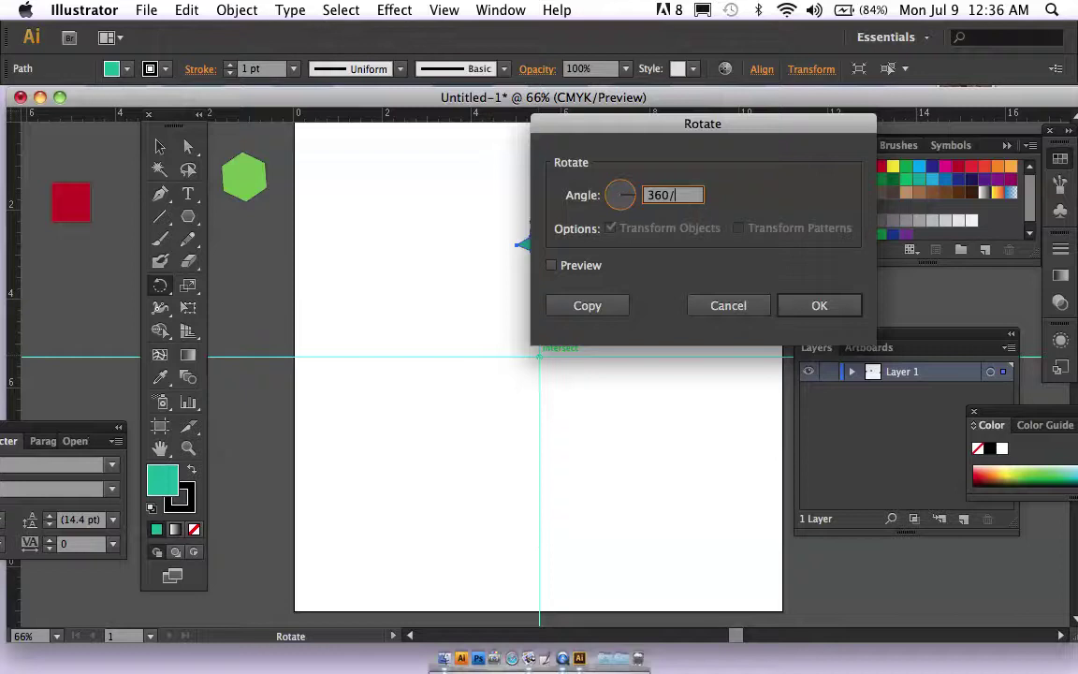
left_click(587, 306)
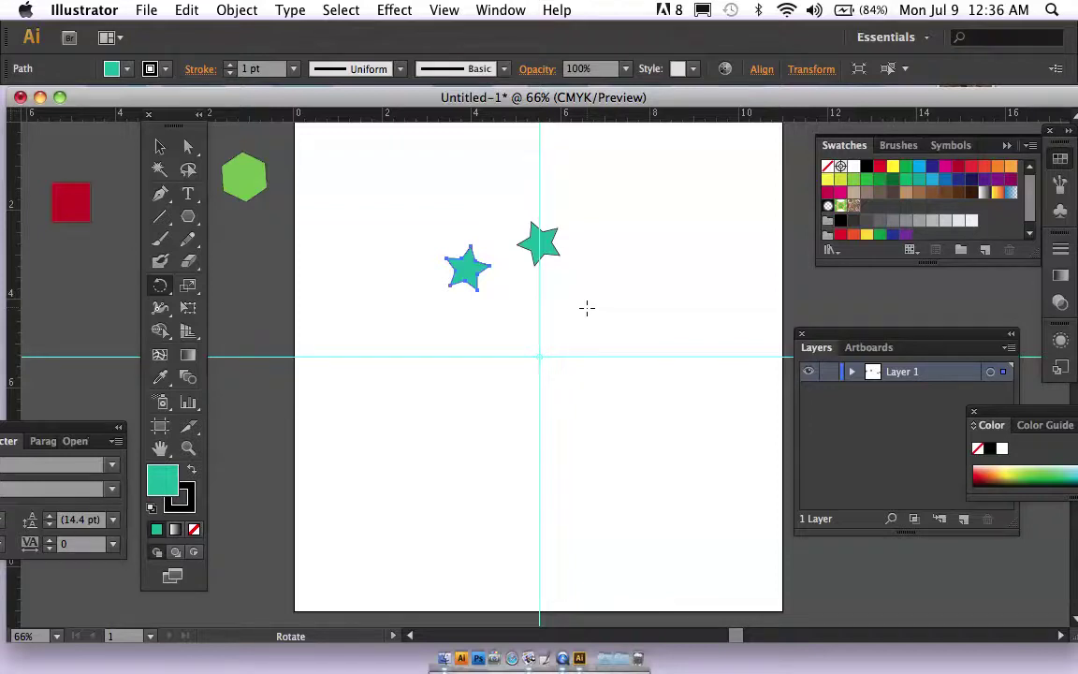
- Repeat the rotated copy of the teal star until nine stars form a full ring around the guides' intersection
key("super")
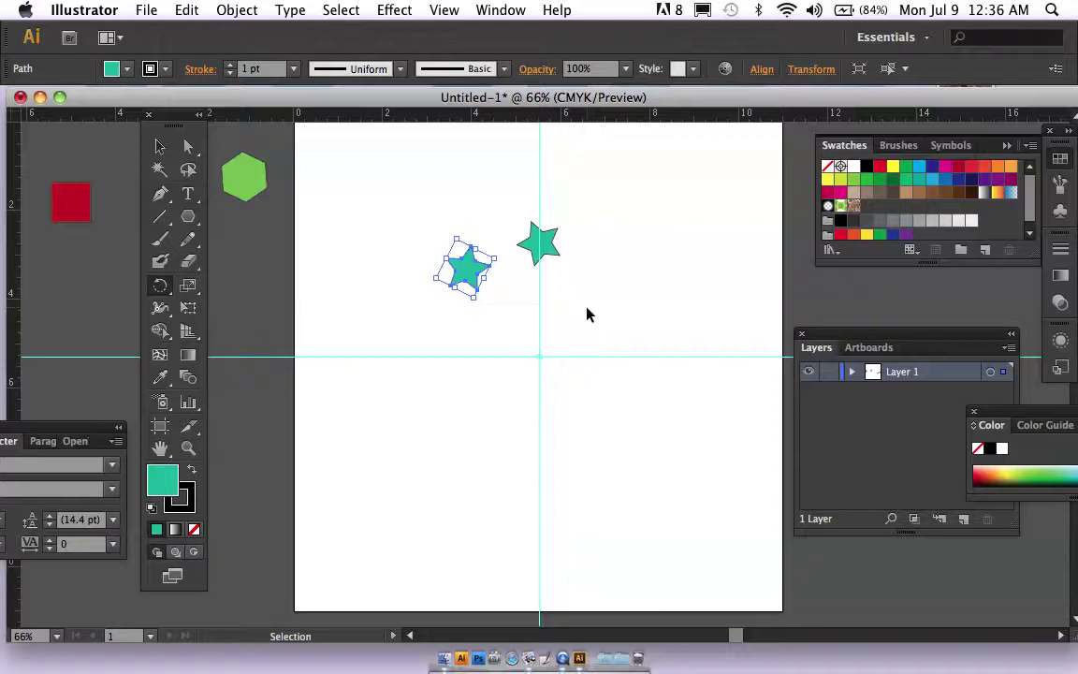
key("super+d")
key("super+d")
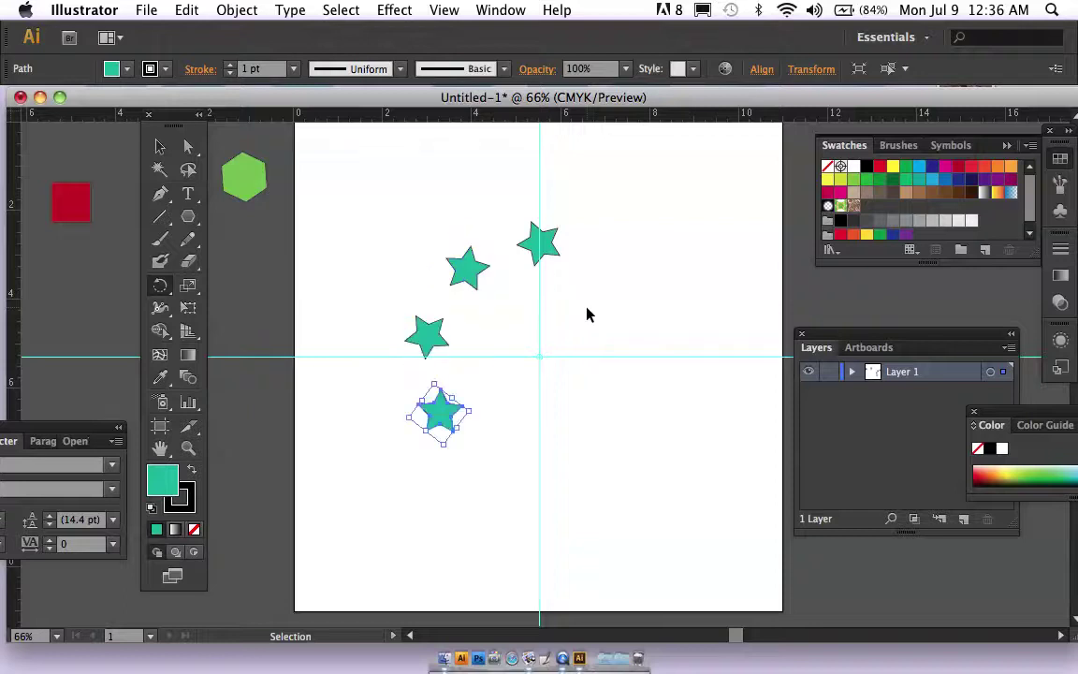
key("super+d")
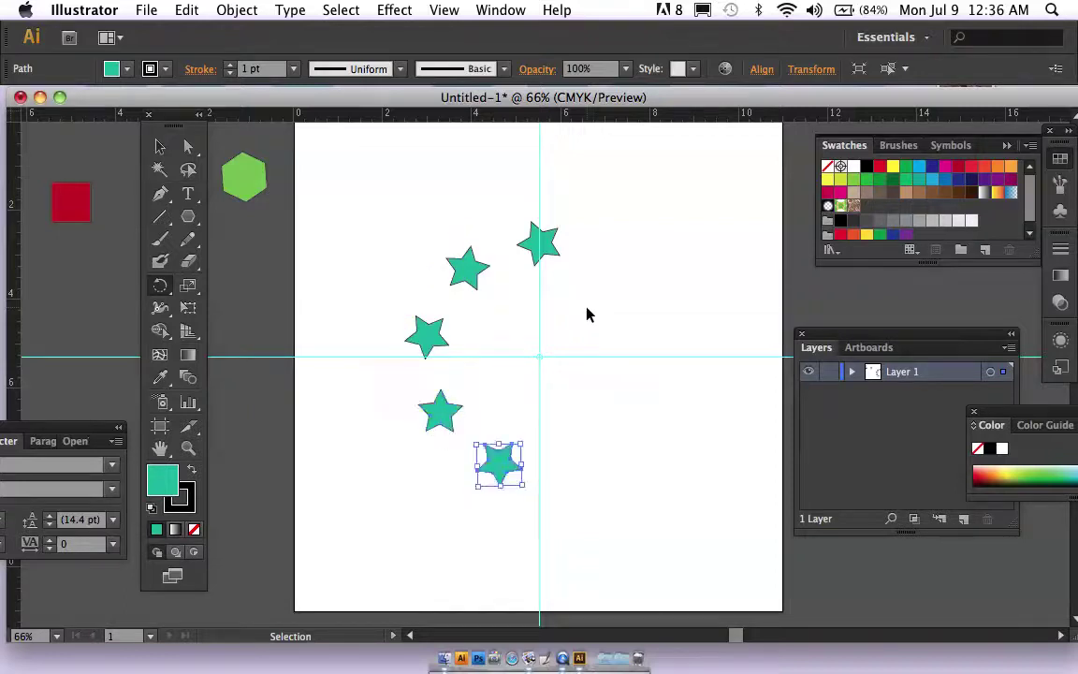
key("super+d")
key("super+d")
key("super+d")
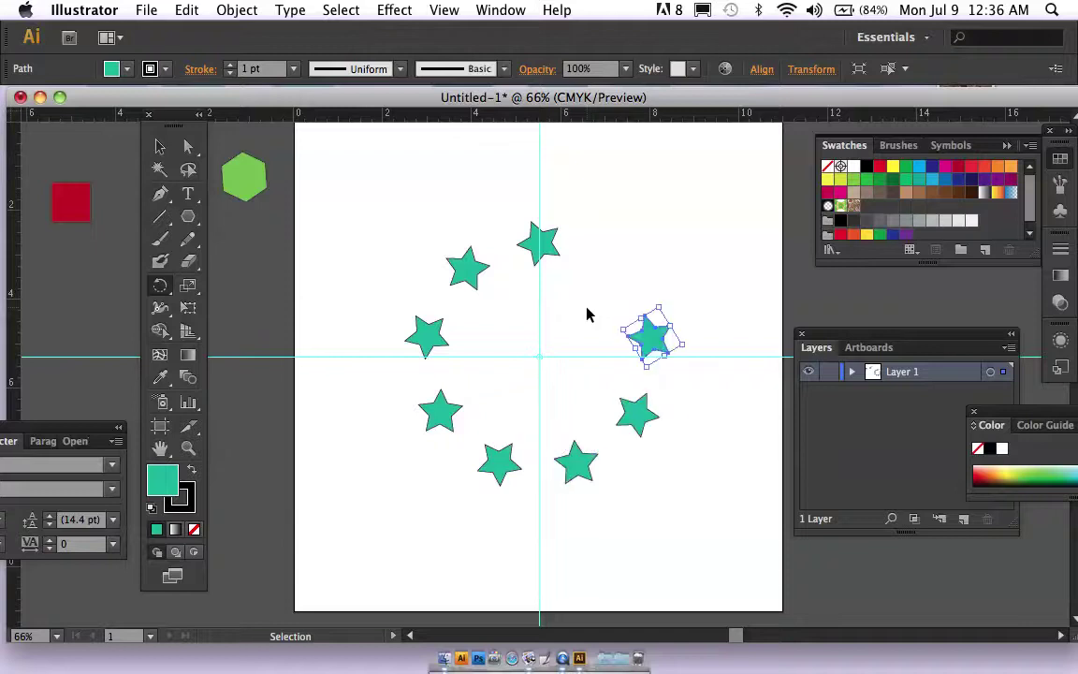
key("super+d")
key("super+d")
key("r")
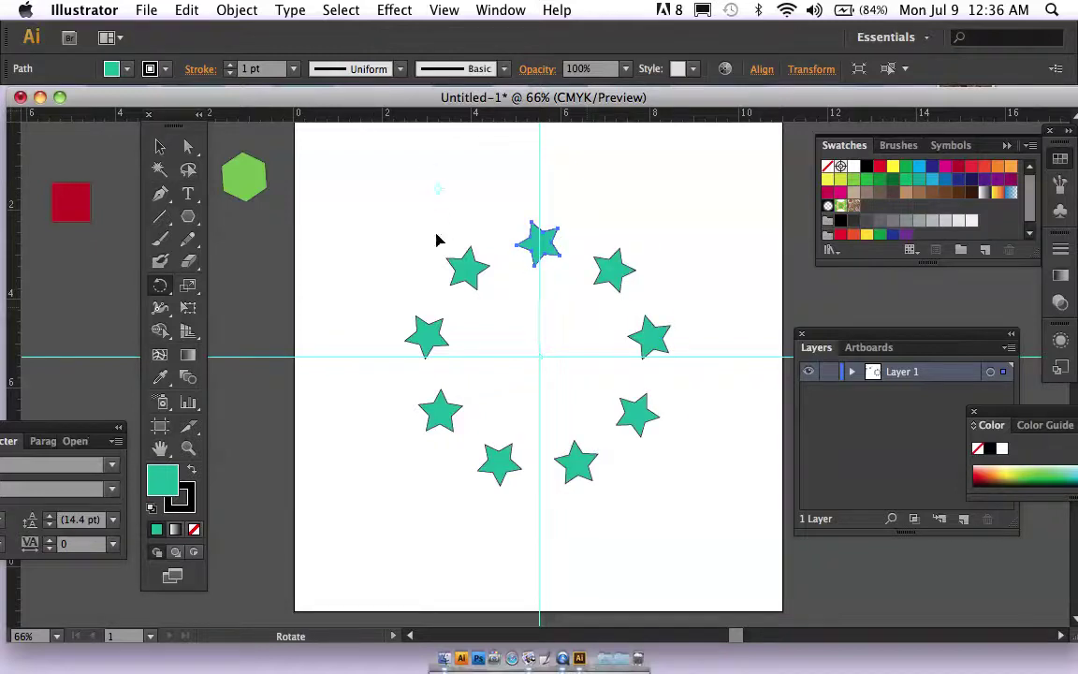
- Select all the teal stars in the ring and group them
left_click(158, 148)
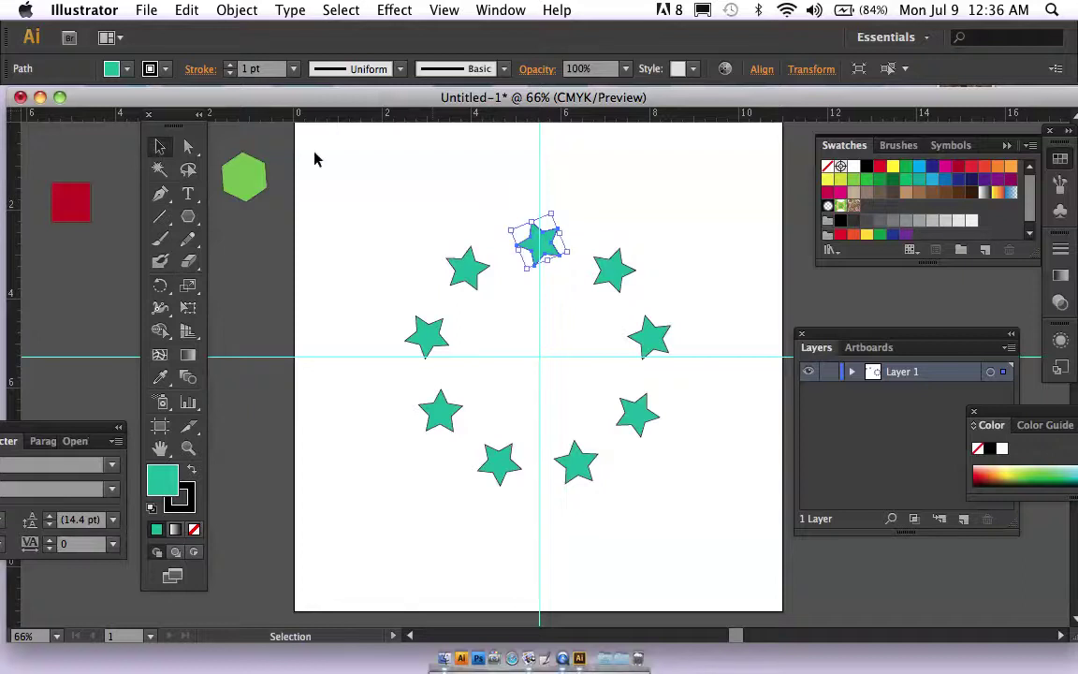
left_click_drag(389, 221, 678, 481)
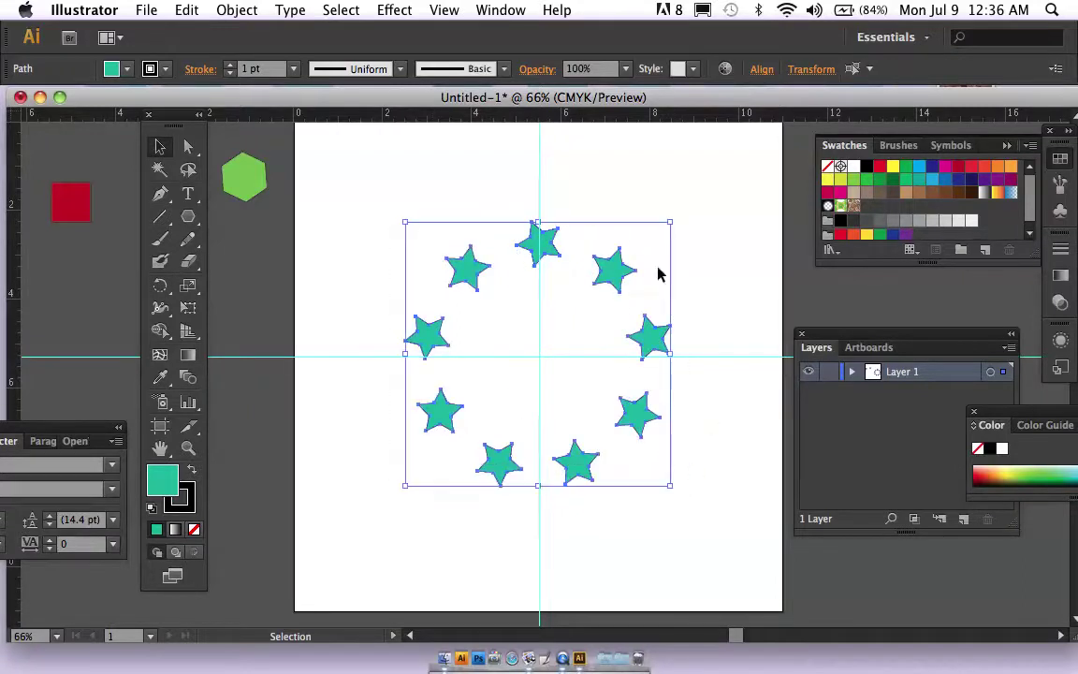
left_click(237, 10)
left_click(239, 81)
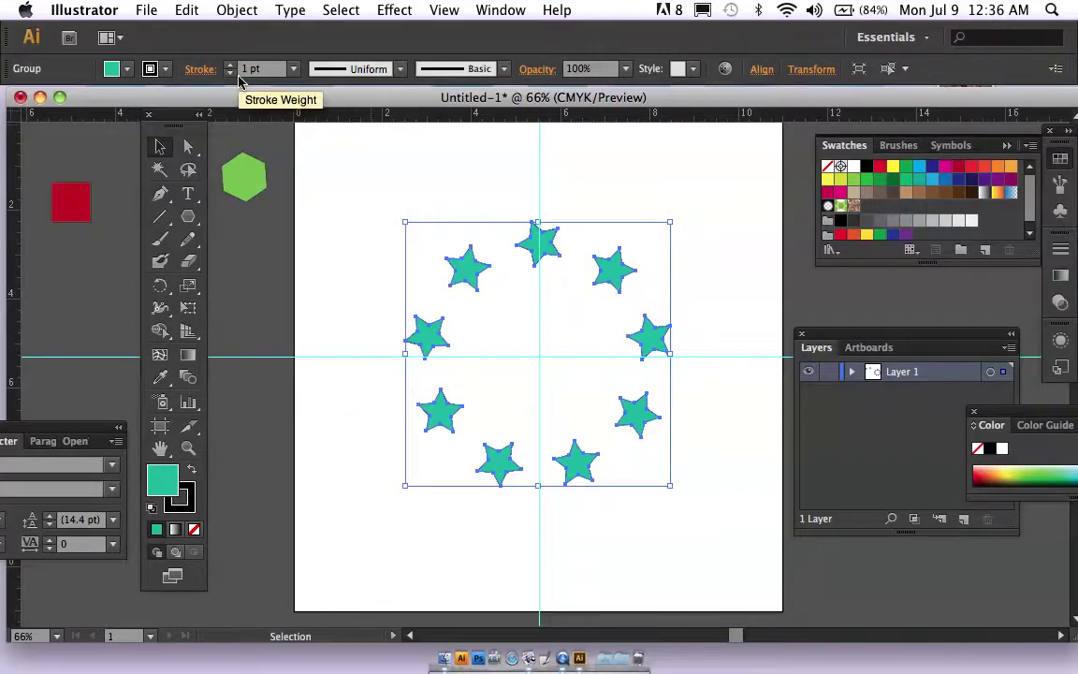
- Duplicate the star group, scale the copy down proportionally, and centre it inside the original ring
key("super+minus")
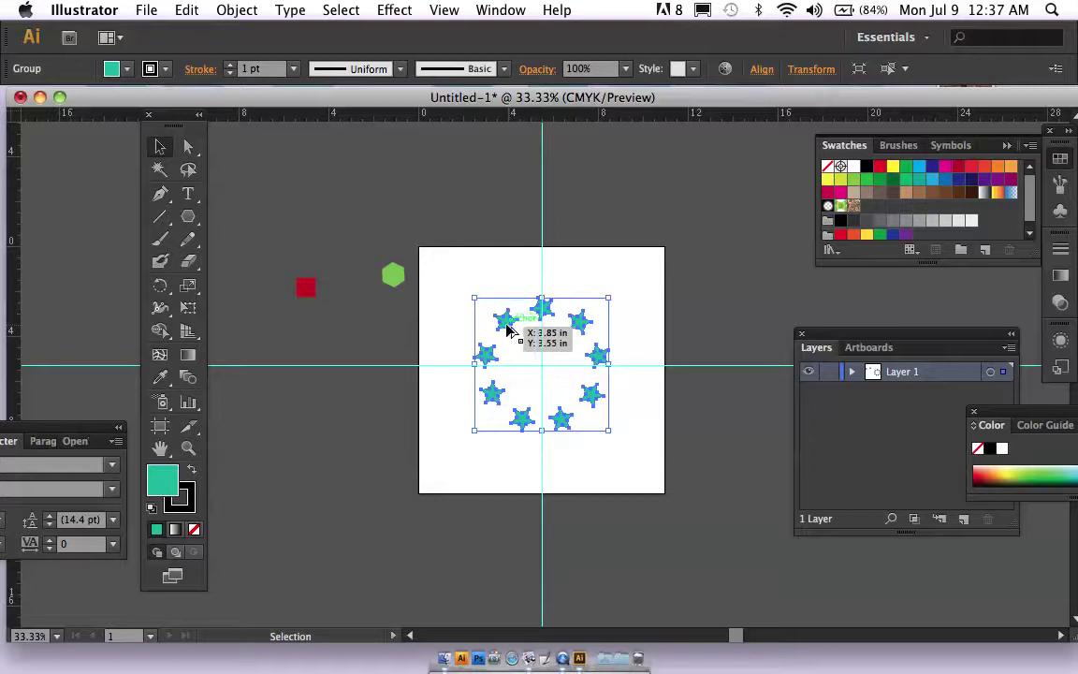
left_click_drag(506, 326, 254, 168)
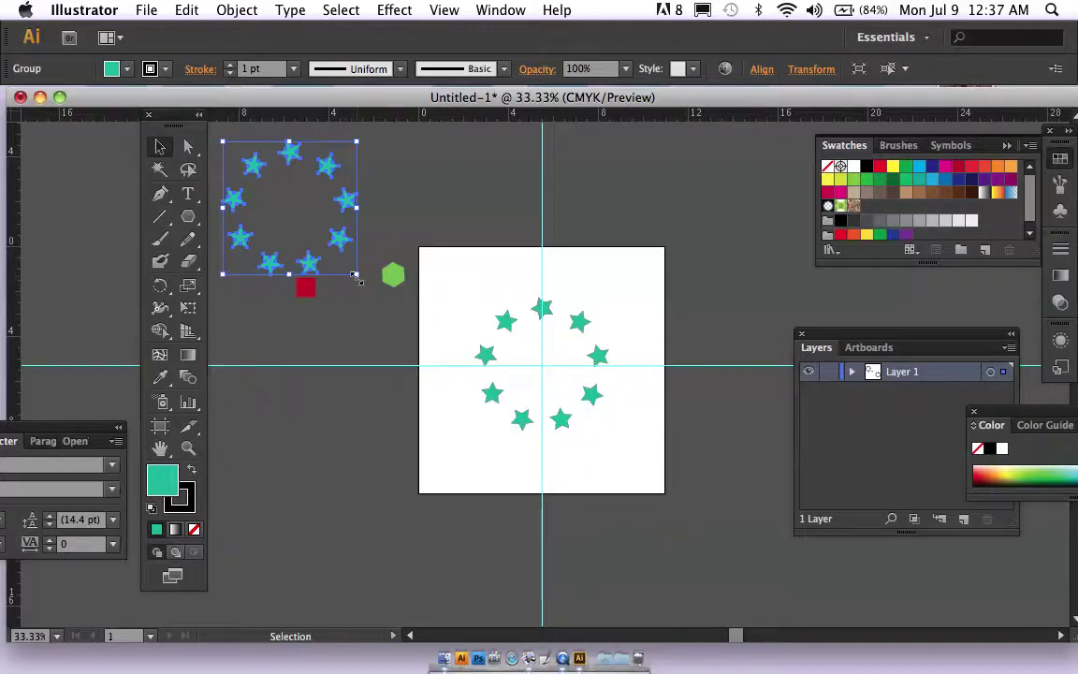
key("shift")
left_click_drag(356, 277, 314, 224)
left_click_drag(261, 158, 544, 339)
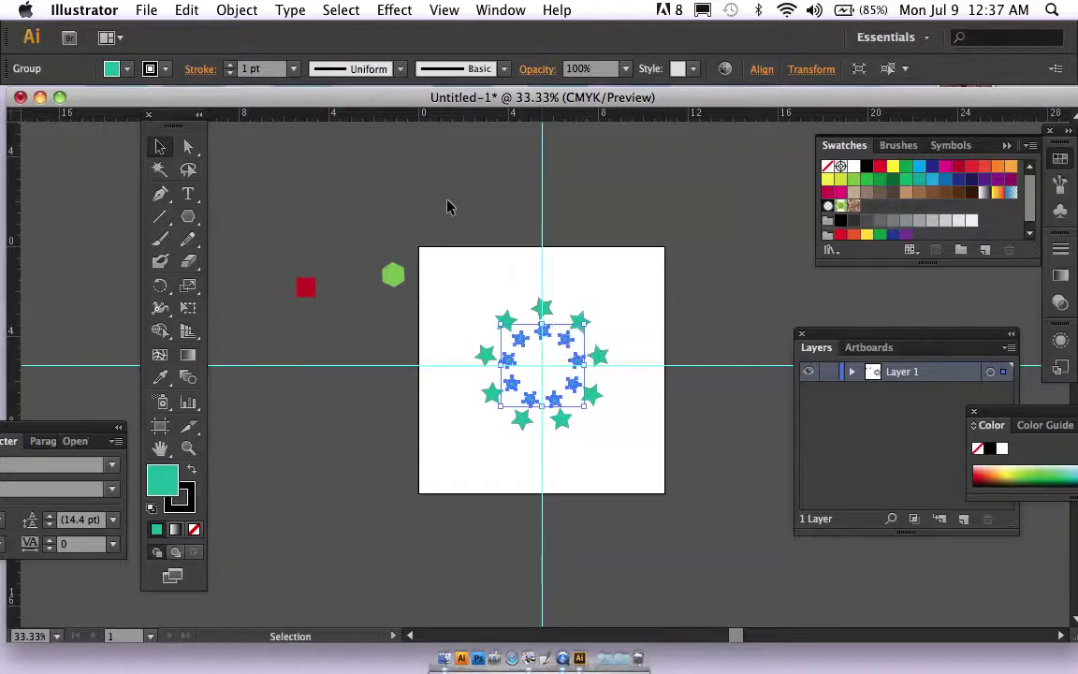
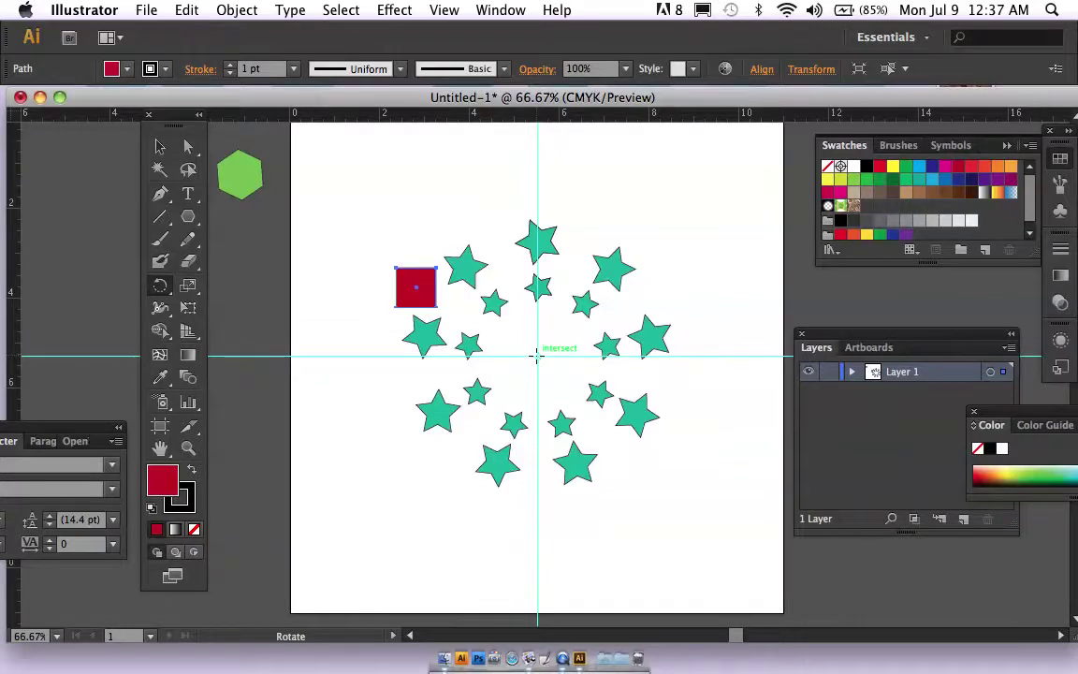
- Rotate the red square itself about the guides' intersection by 360/22 degrees, without making a copy
left_click(538, 355, "alt")
type("360/")
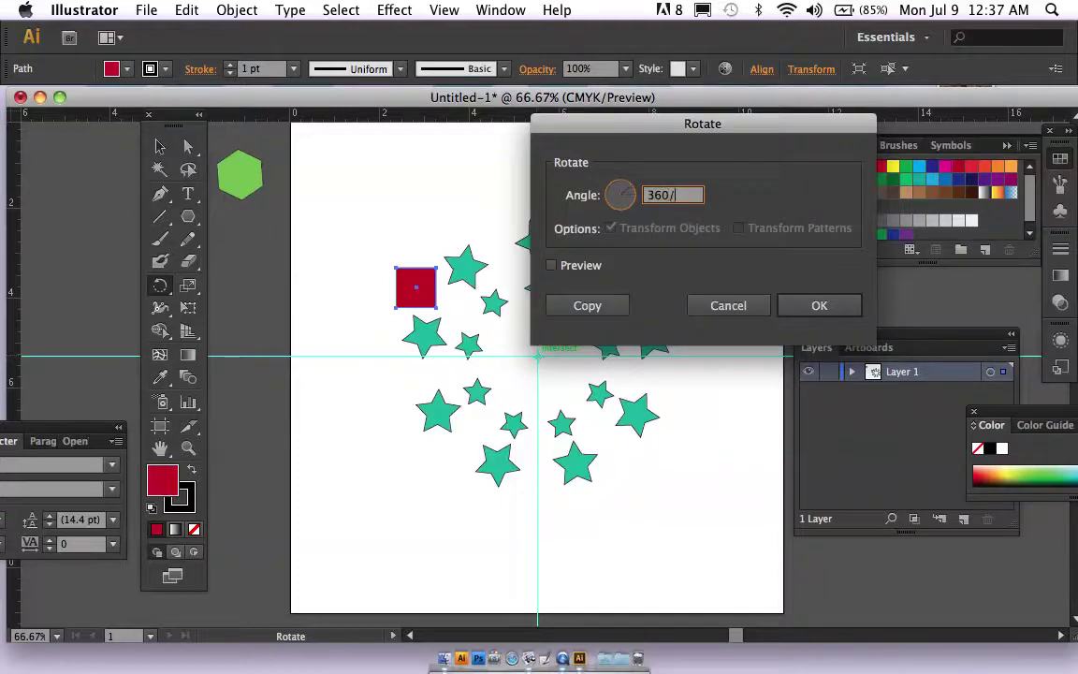
type("22")
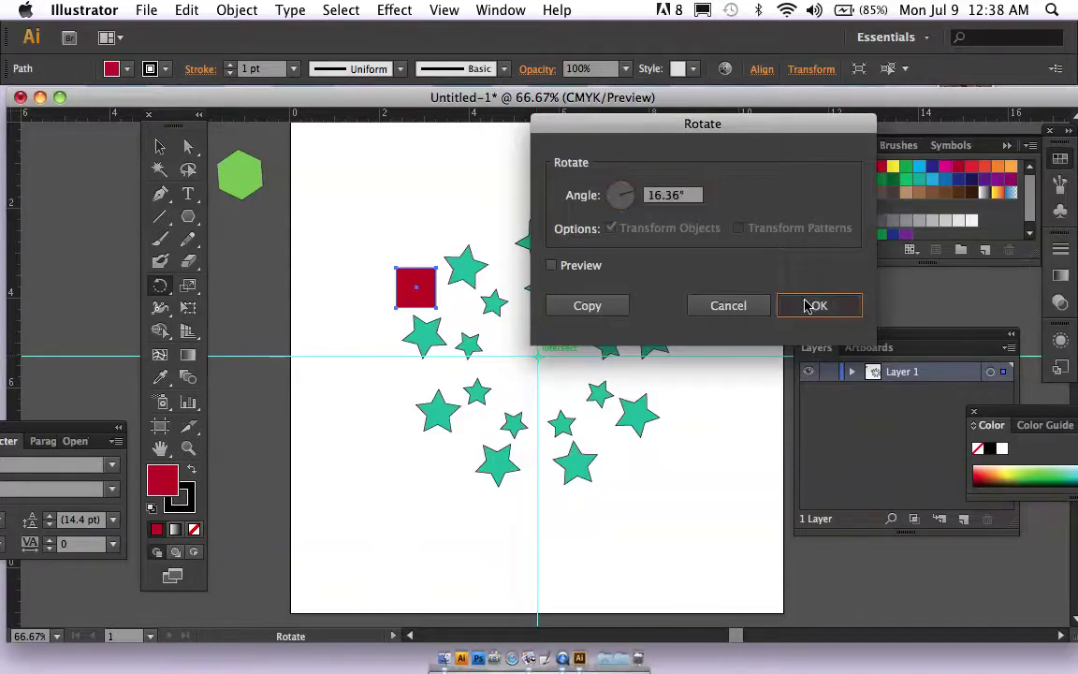
left_click(813, 305)
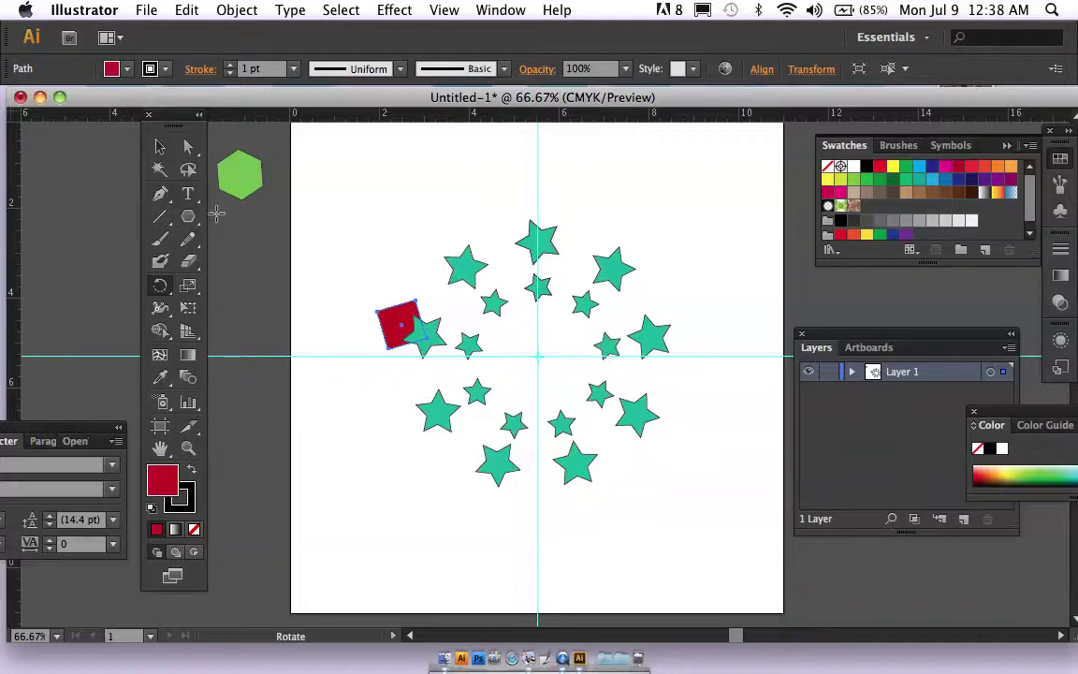
- Move the rotated red square up off the star it overlaps, to just outside the gap between the two upper-left large stars
left_click(159, 147)
left_click(302, 228)
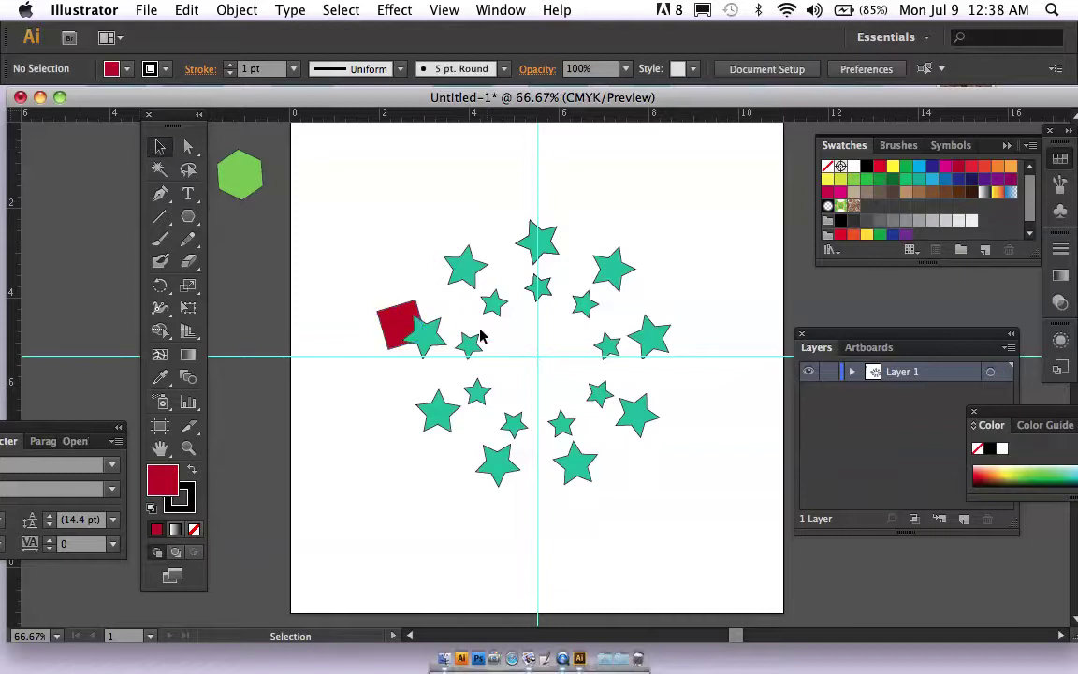
left_click(402, 322)
left_click_drag(400, 321, 408, 287)
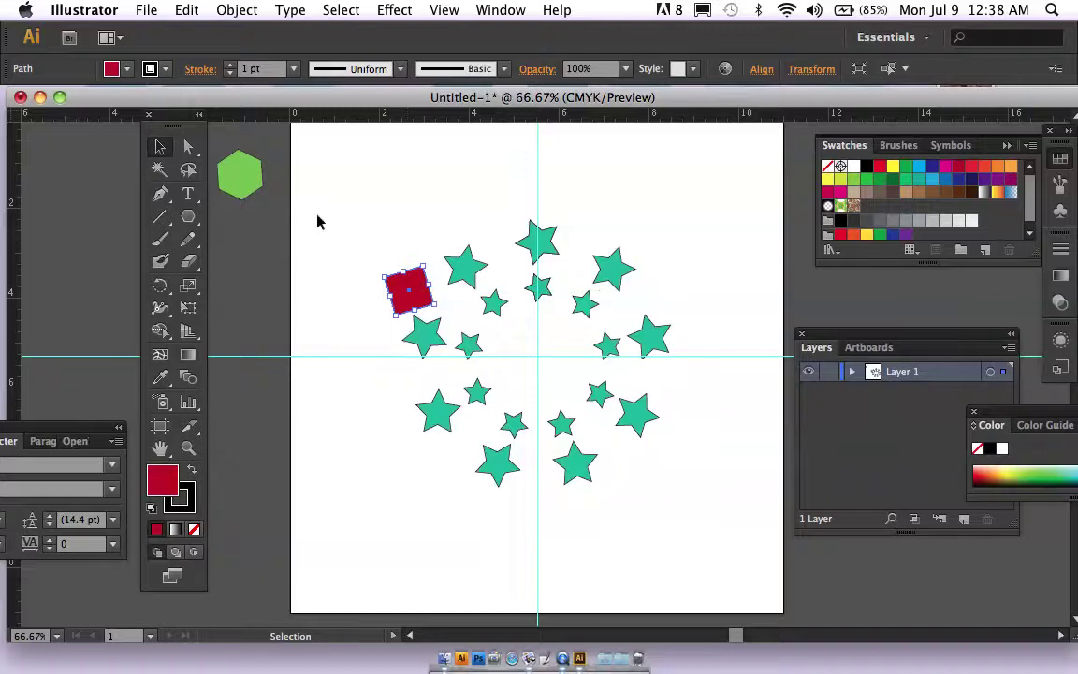
- Make a copy of the red square rotated about the guides' intersection by 360/22 degrees
left_click(162, 293)
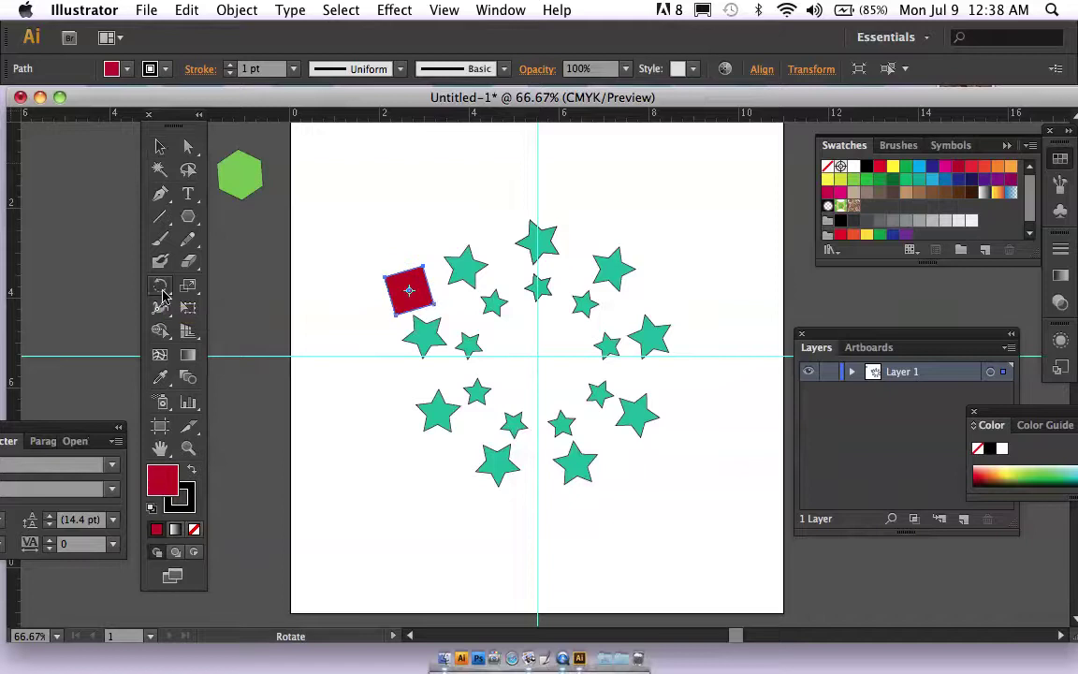
left_click(538, 353, "alt")
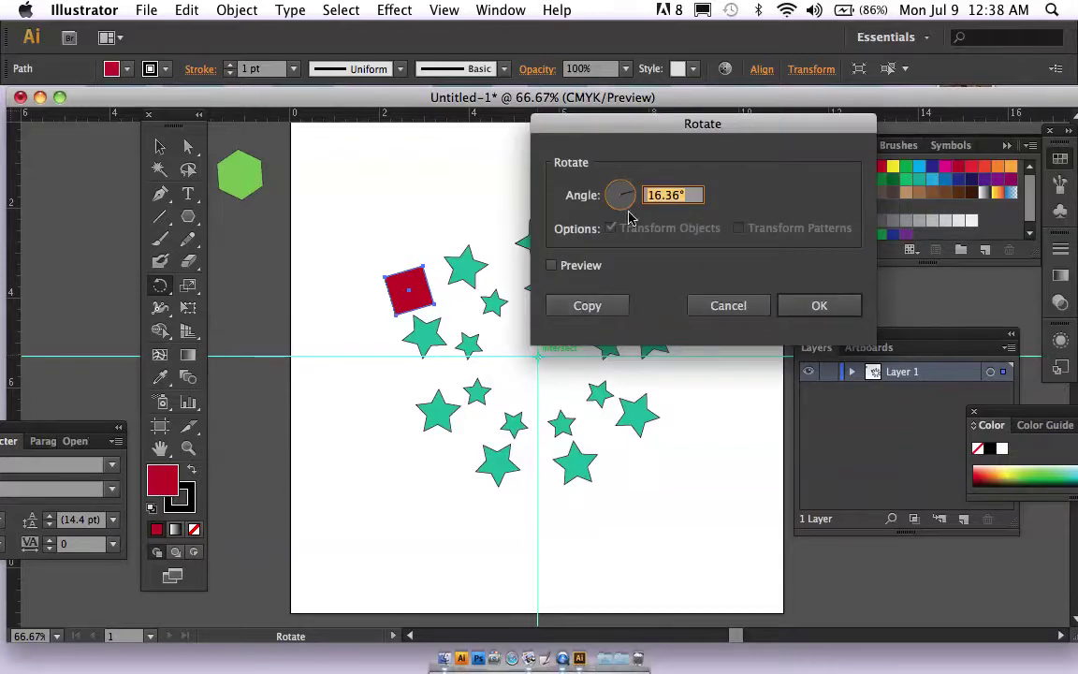
type("360")
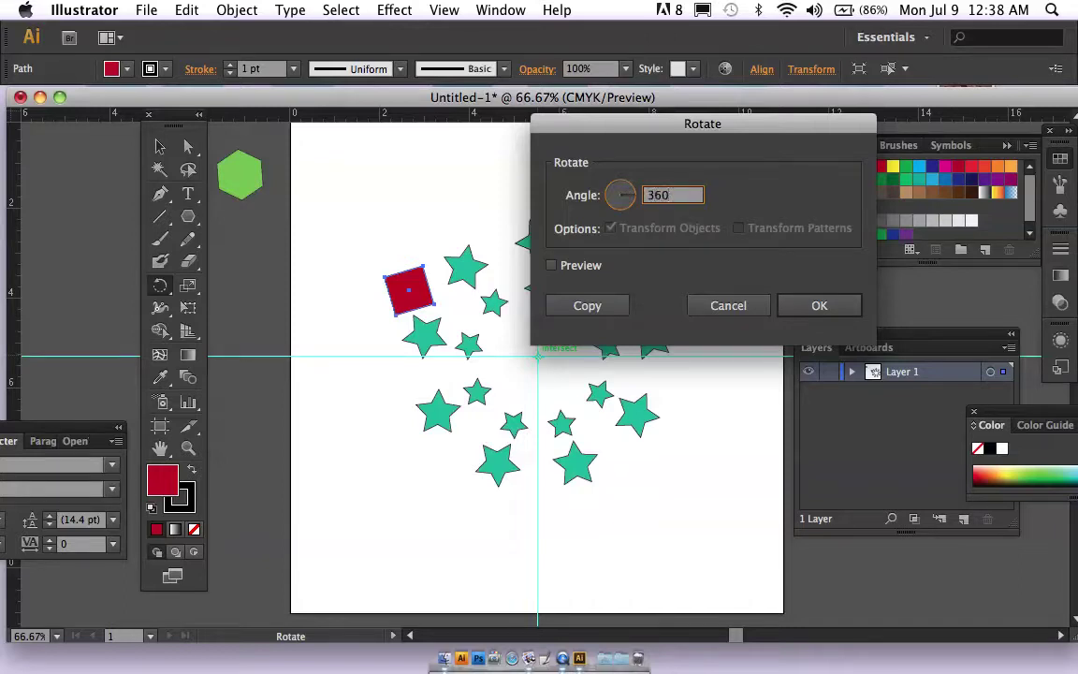
type("/22")
left_click(589, 305)
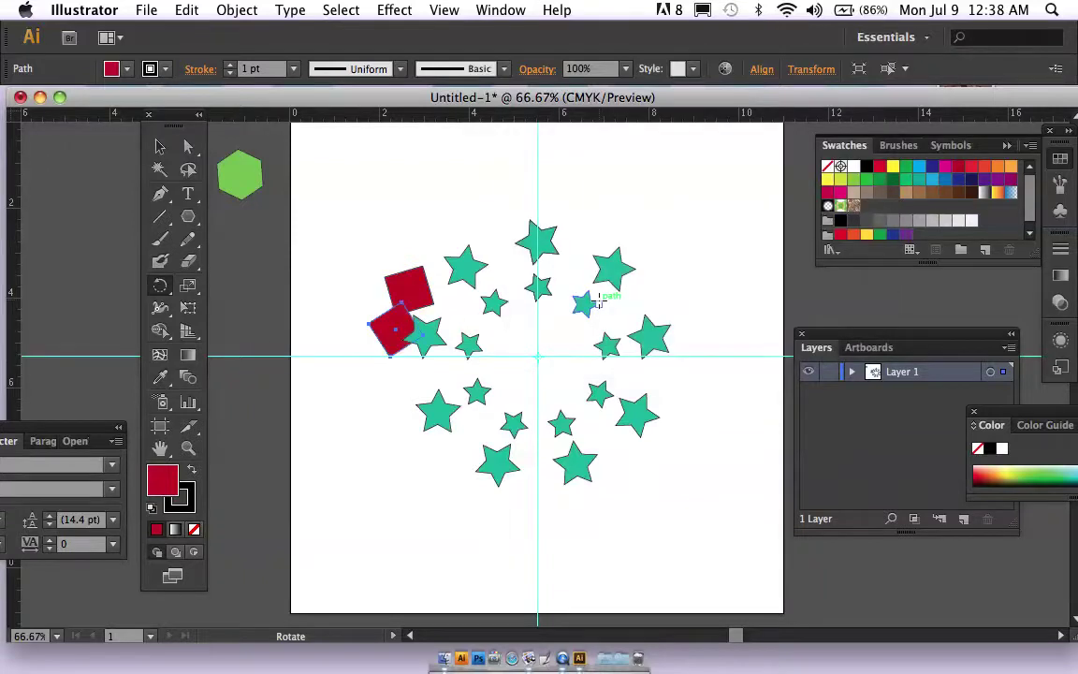
- Repeat the rotated copy of the red square until 22 squares form a closed ring around the stars
key("super+d")
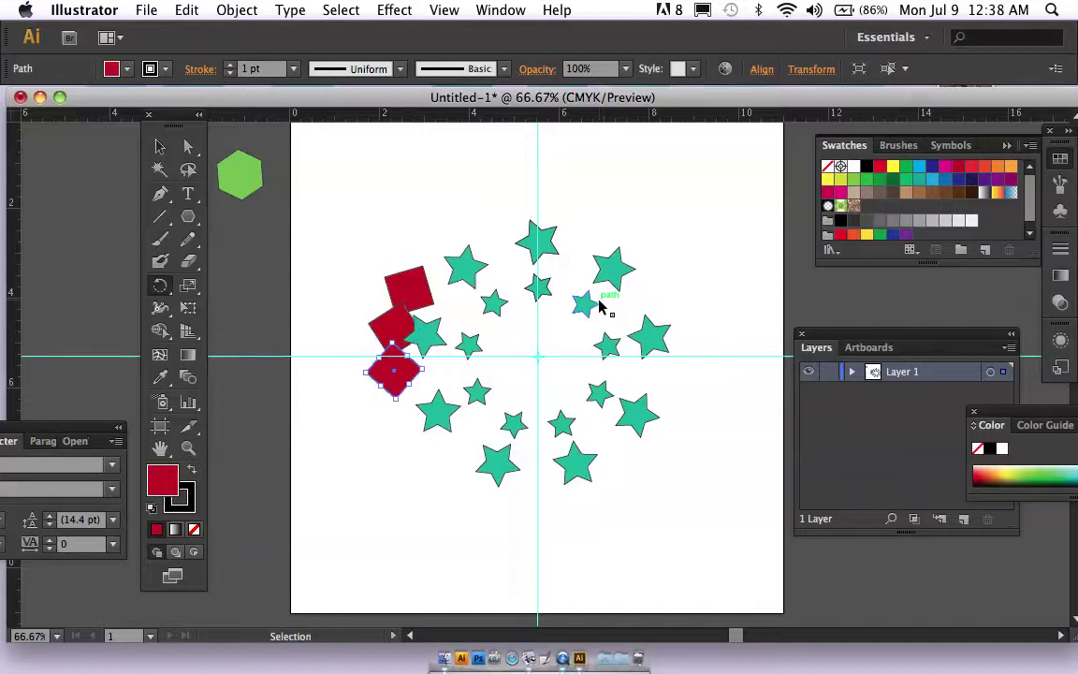
key("super+d")
key("super+d")
key("super+d")
key("super+d")
key("super+d")
key("super+d")
key("super+d")
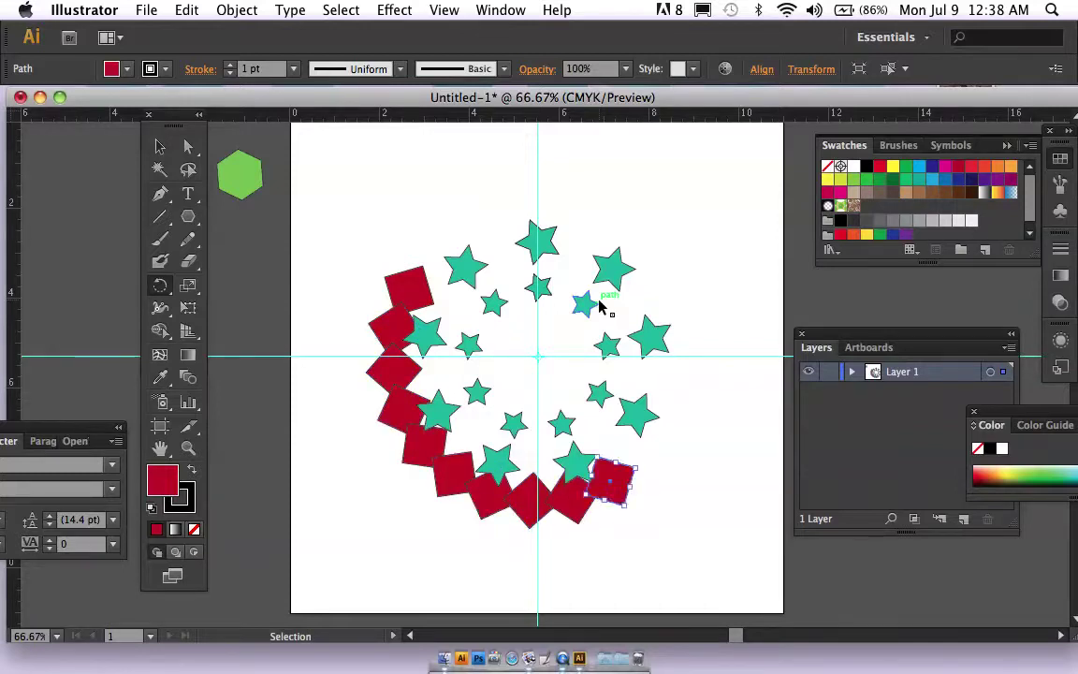
key("super+d")
key("super+d")
key("super+d")
key("super+d")
key("super+d")
key("super+d")
key("super+d")
key("super+d")
key("super+d")
key("super+d")
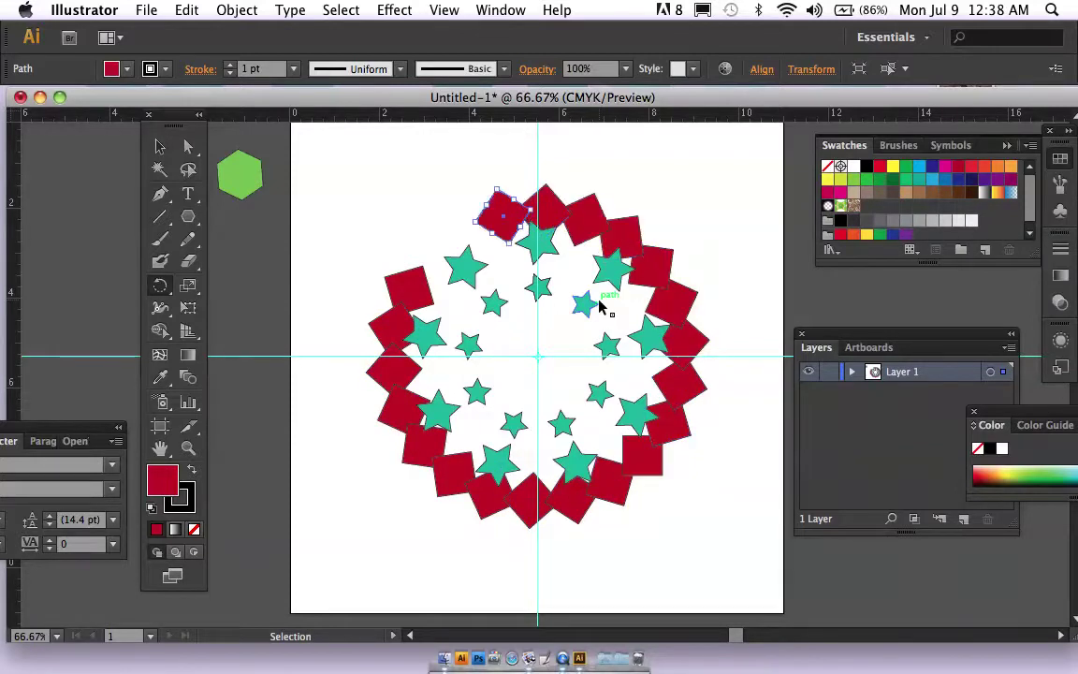
key("super+d")
key("super+d")
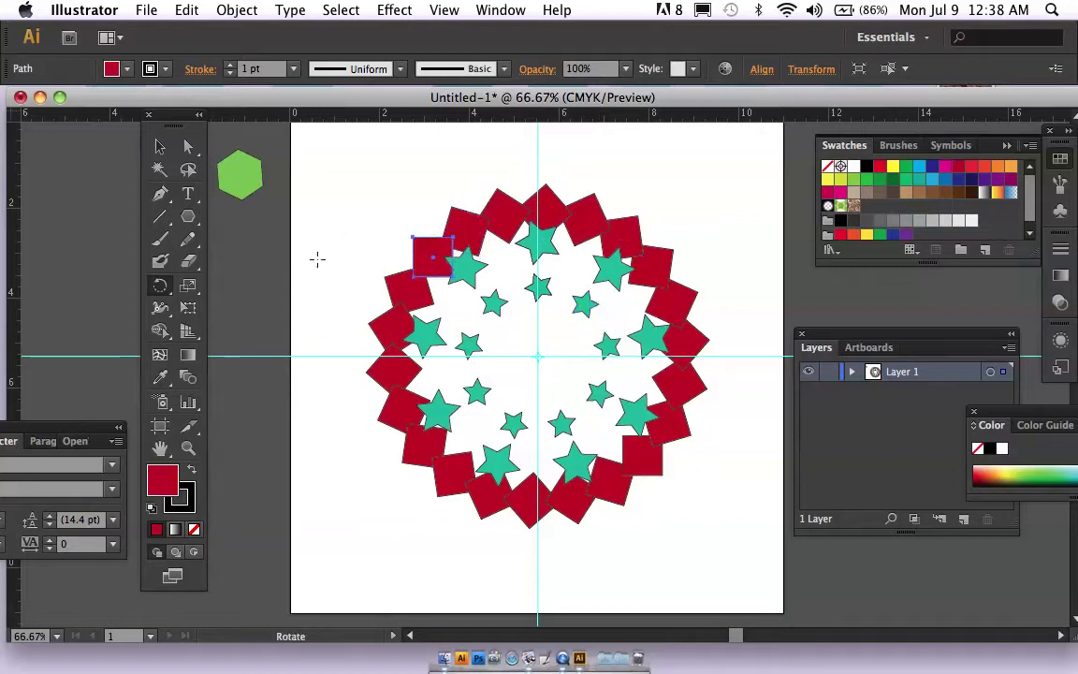
left_click(278, 260)
left_click(161, 285)
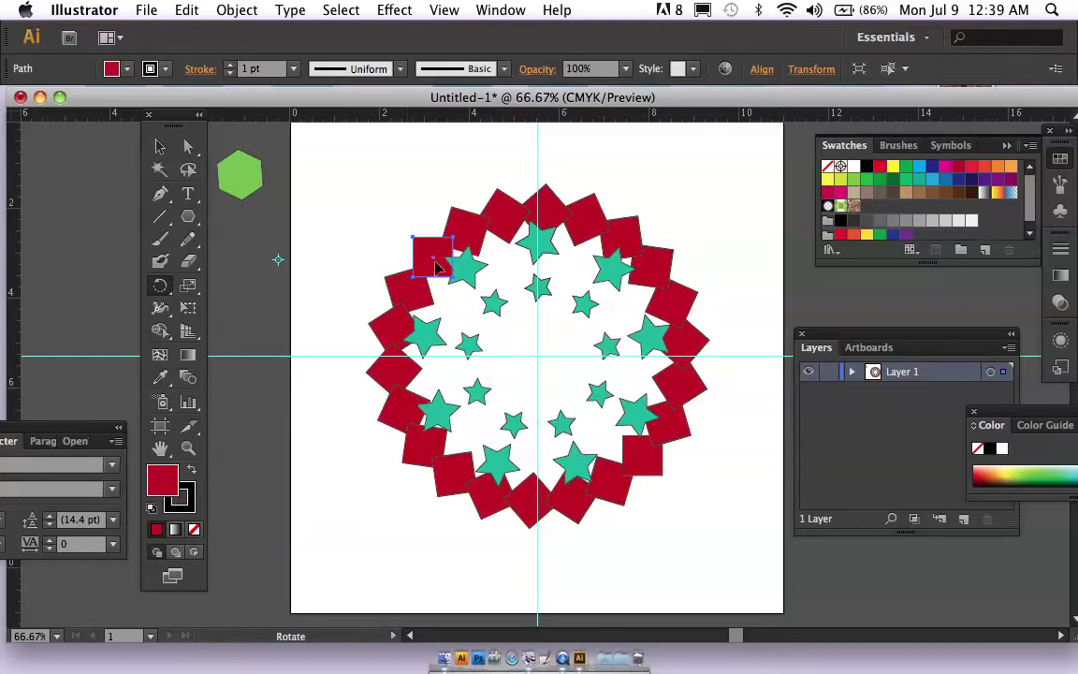
- Delete every second red square along the left side of the ring, four squares in all
left_click(159, 147)
left_click_drag(433, 257, 404, 421)
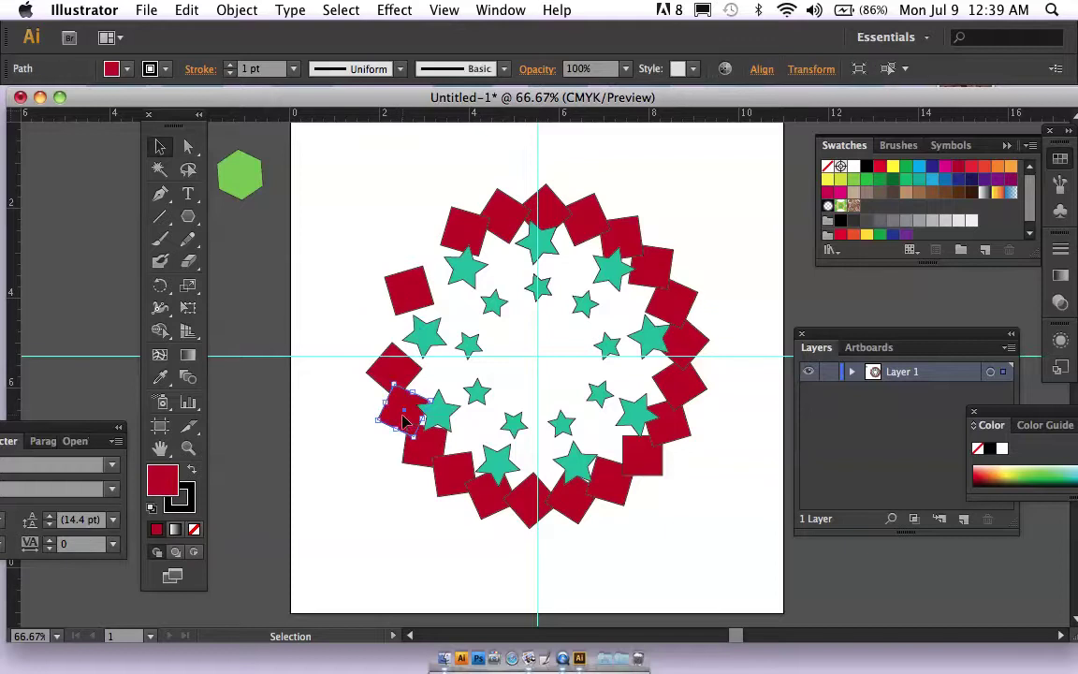
key("Delete")
left_click(453, 474)
key("Delete")
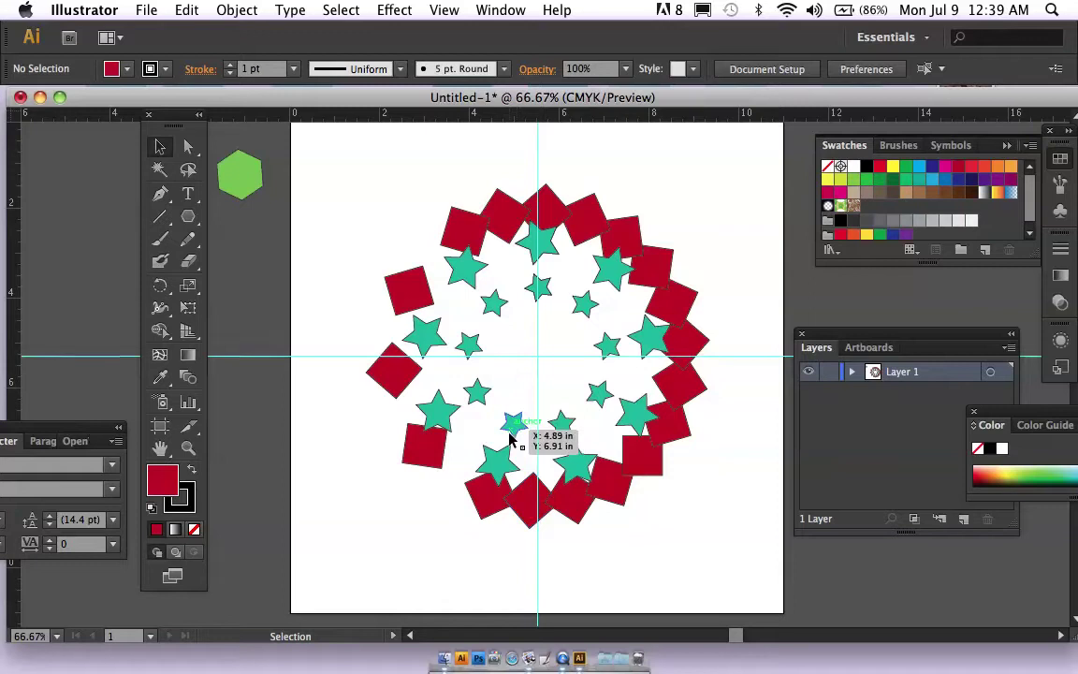
- Move the group of large teal stars off the artboard to the empty area on its left
left_click(463, 280)
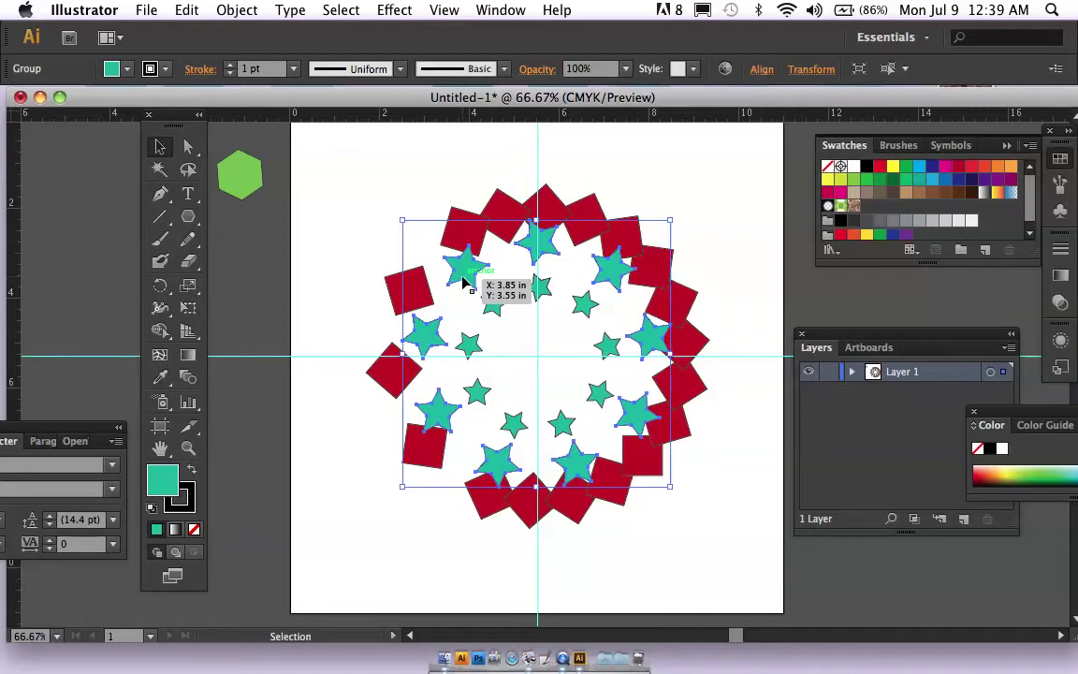
left_click_drag(463, 280, 158, 192)
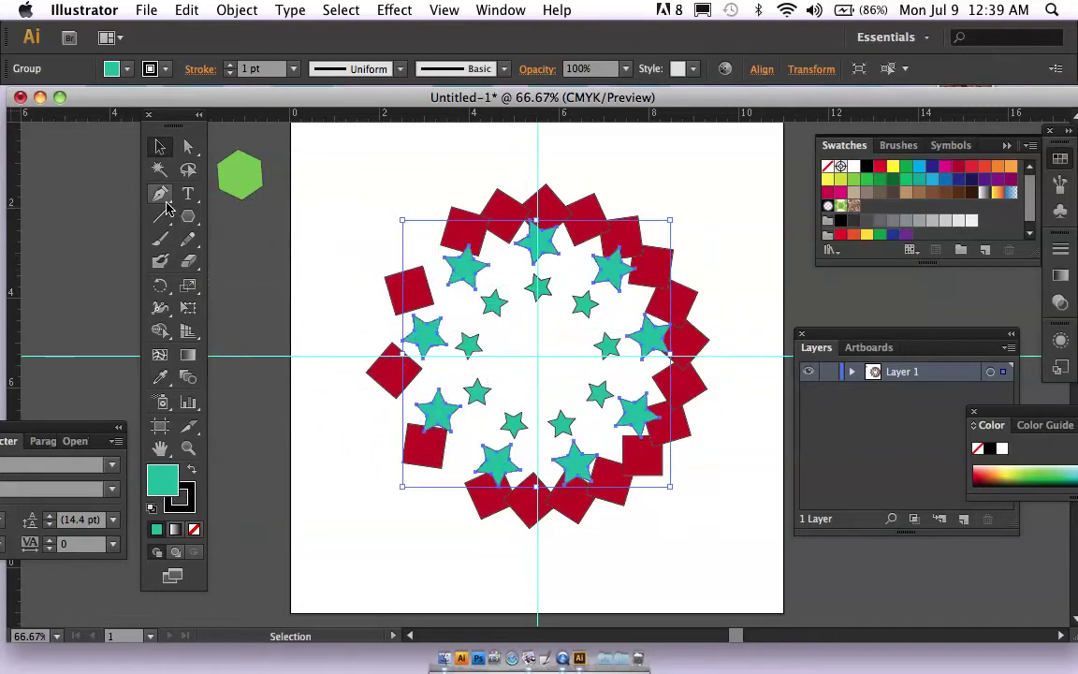
left_click_drag(464, 272, 81, 218)
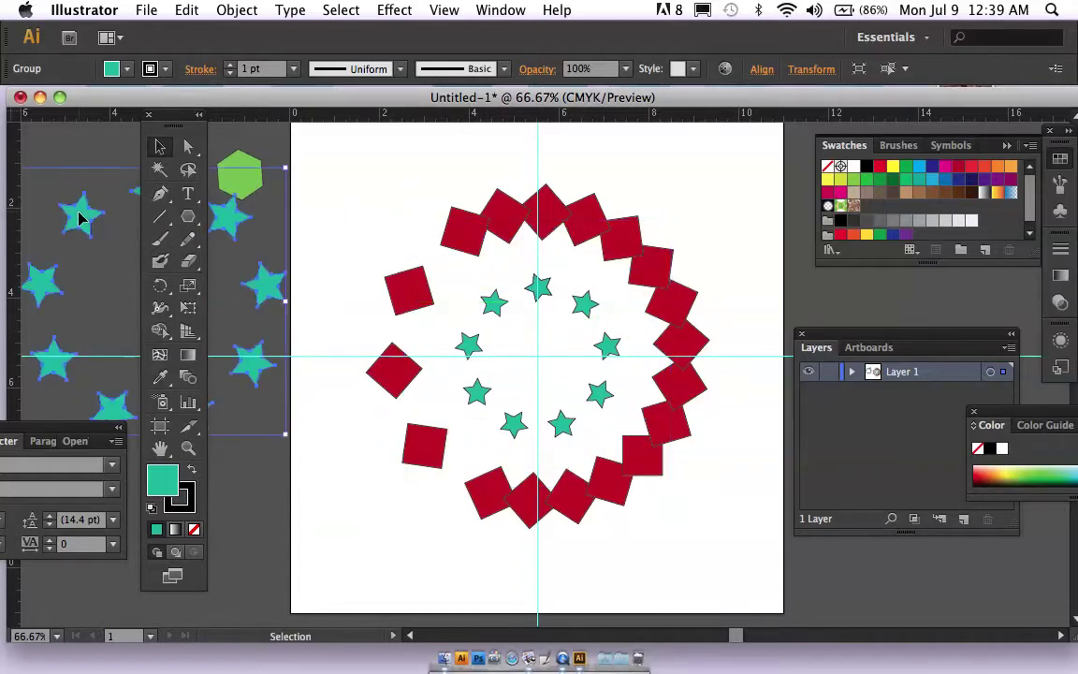